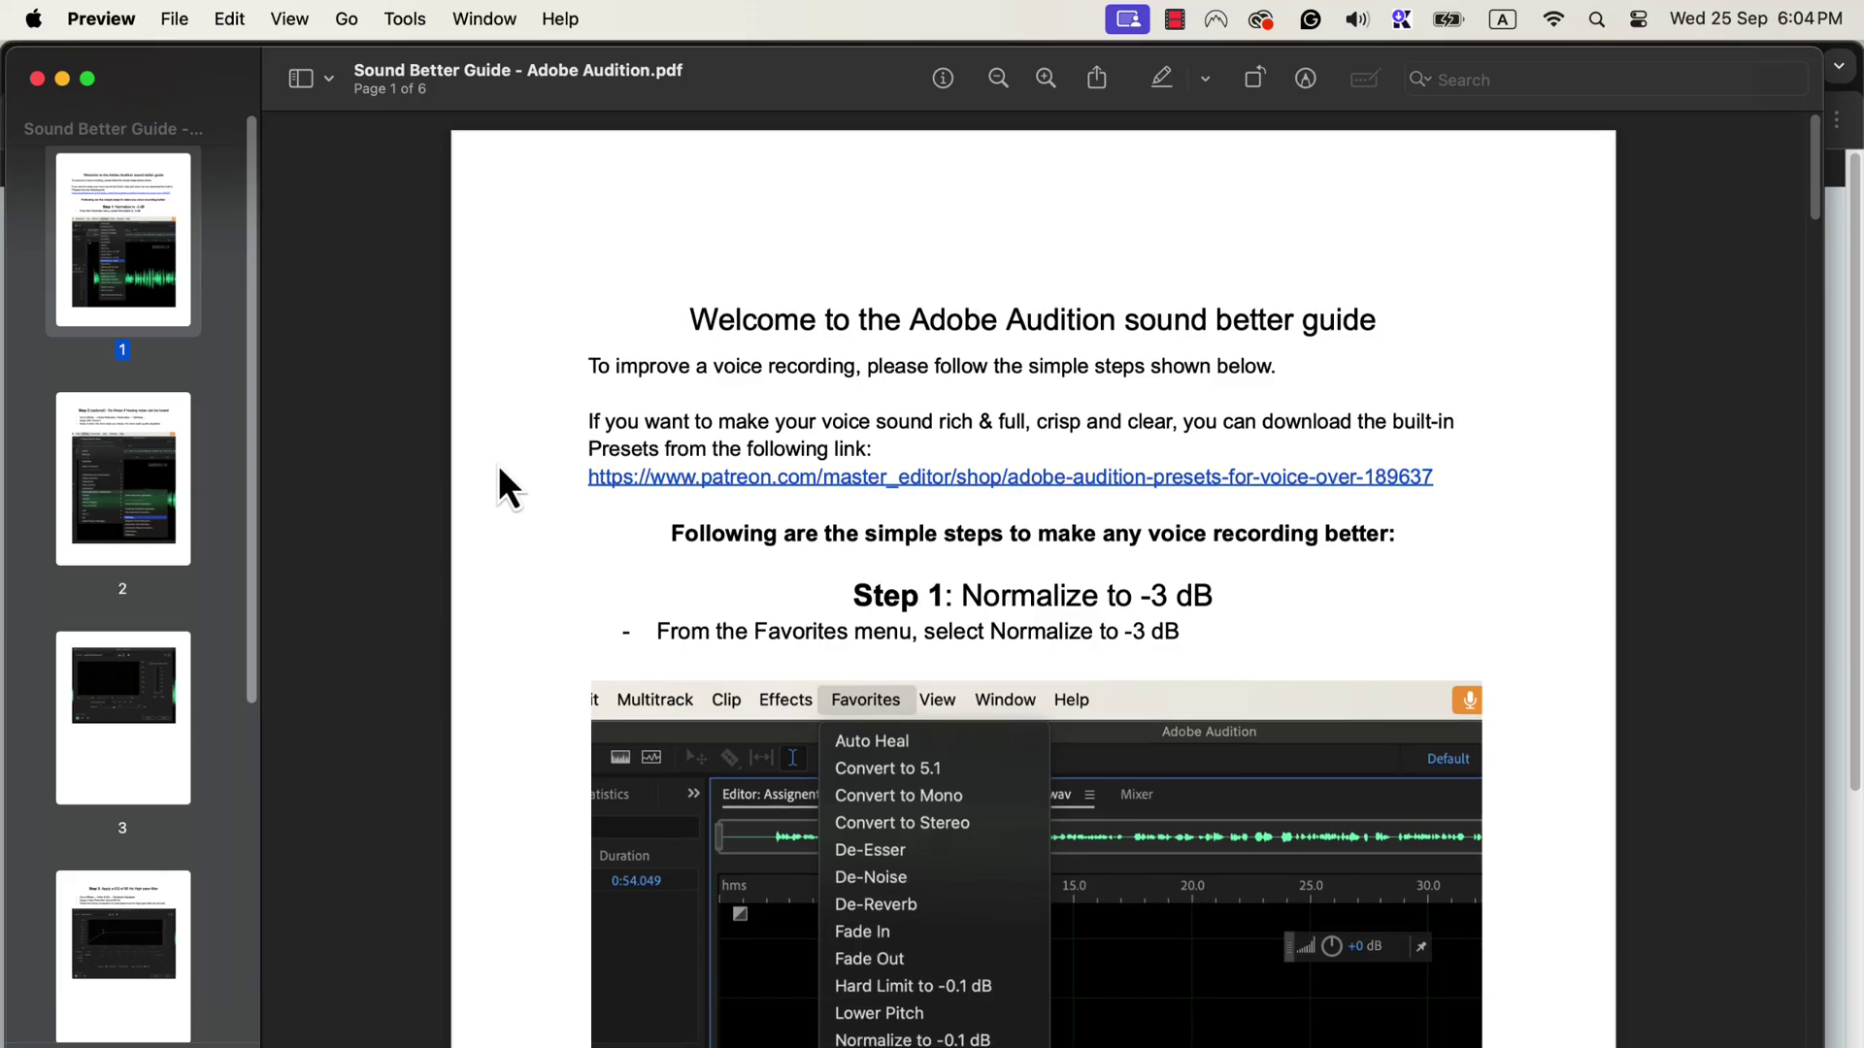
{"action": "scroll", "coordinate": [499, 472], "scroll_direction": "down", "scroll_amount": 5}
{"action": "scroll", "coordinate": [499, 467], "scroll_direction": "down", "scroll_amount": 3}
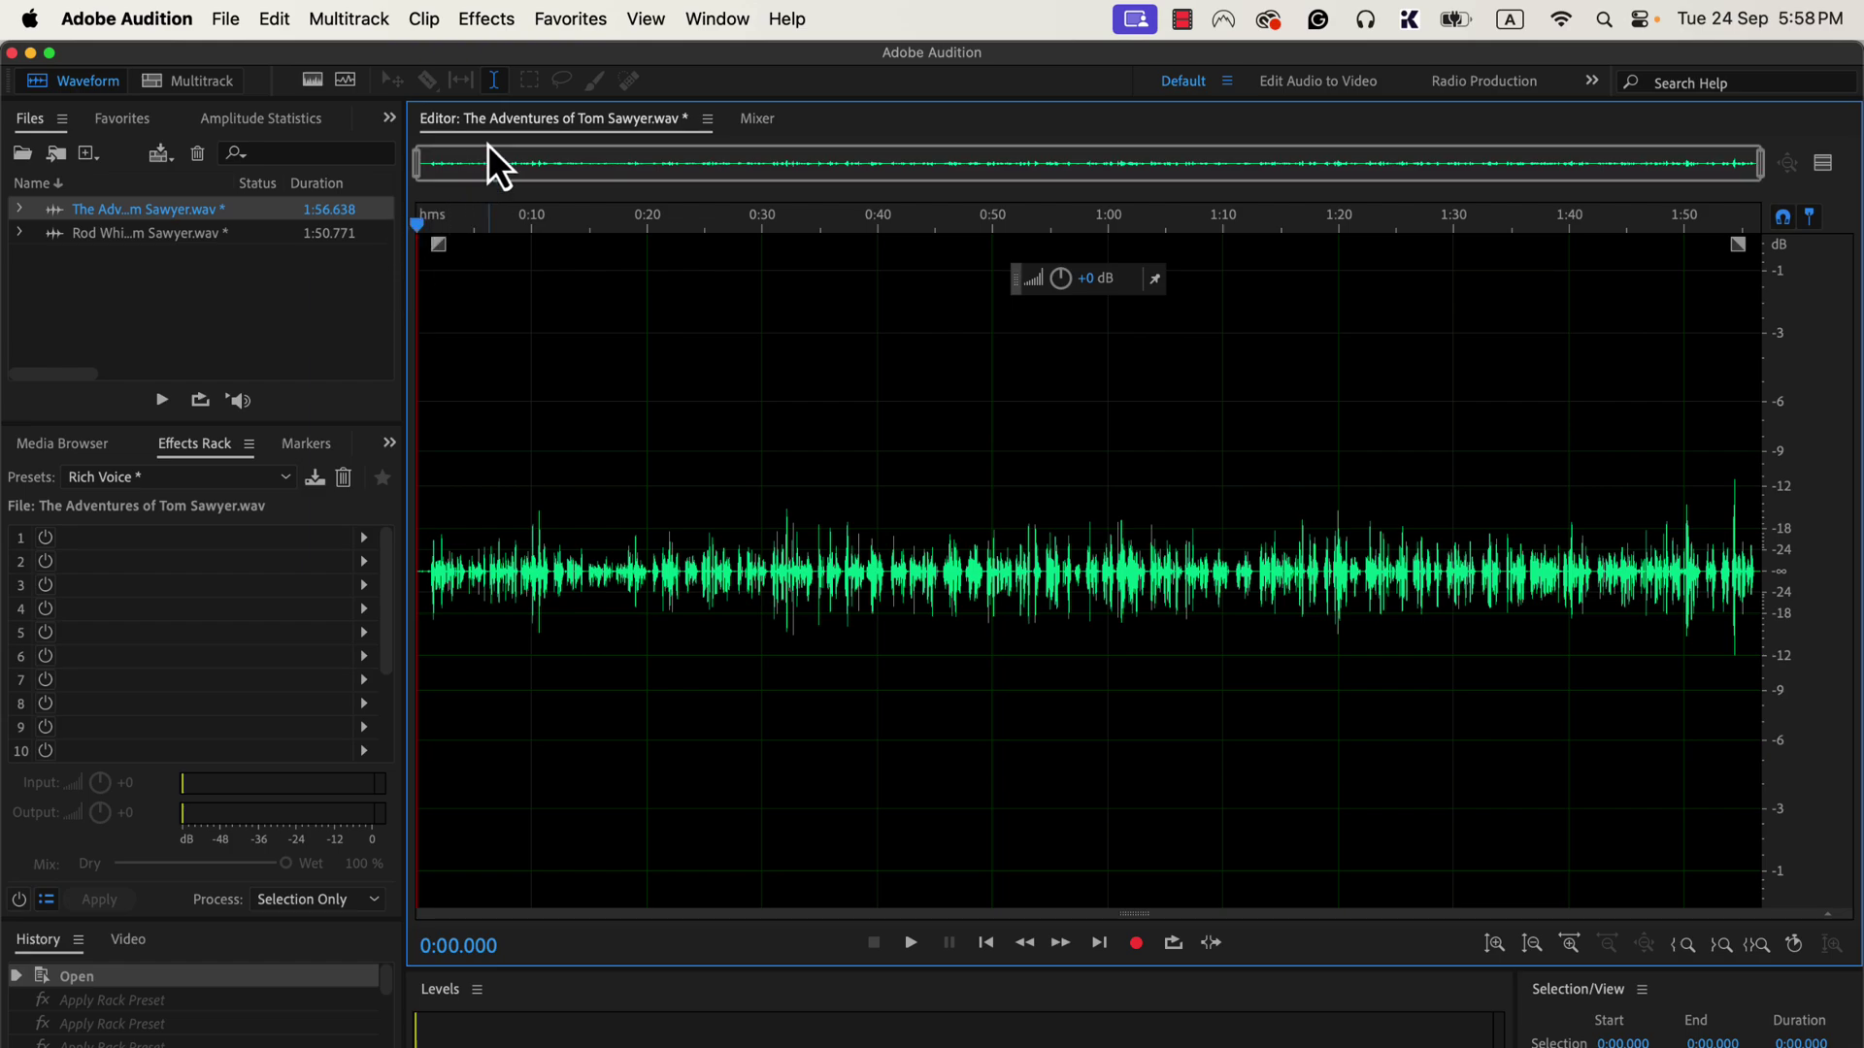
Step: Apply the Normalize to -3 dB favorite to the Tom Sawyer recording
{"action": "left_click", "coordinate": [569, 34]}
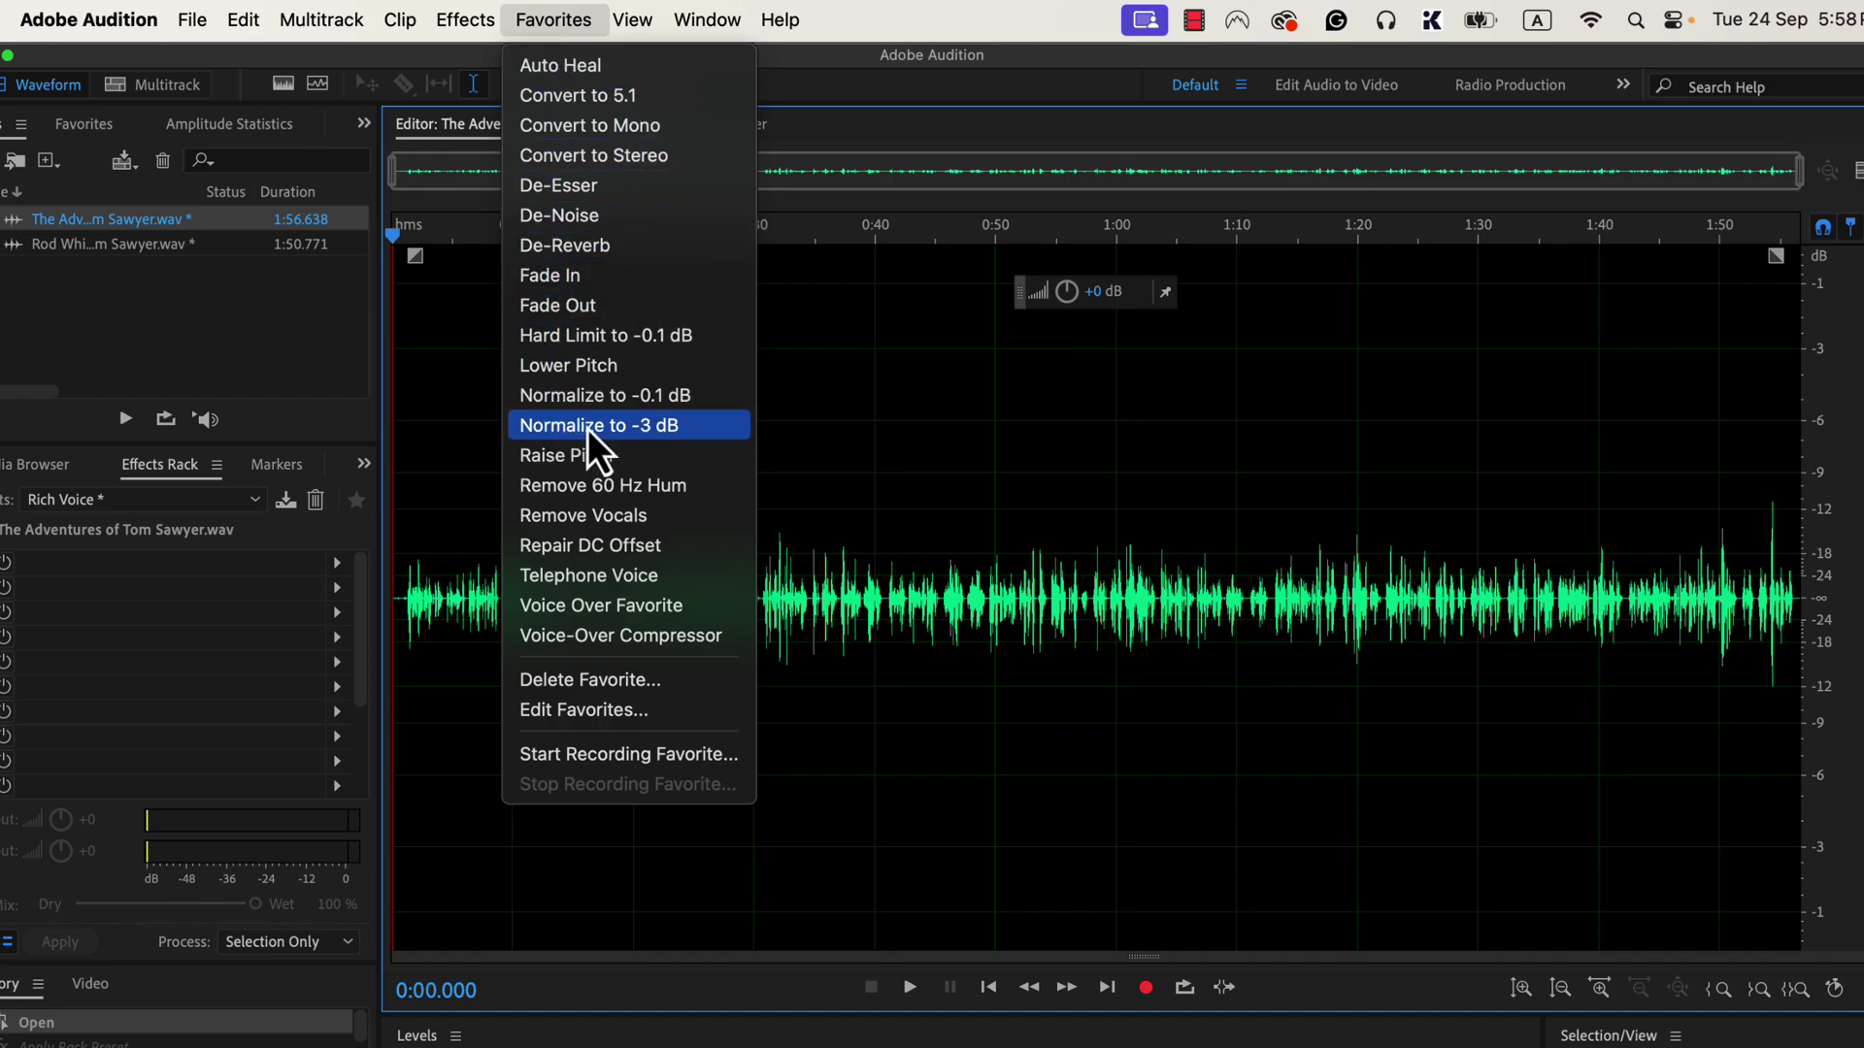
{"action": "left_click", "coordinate": [702, 431]}
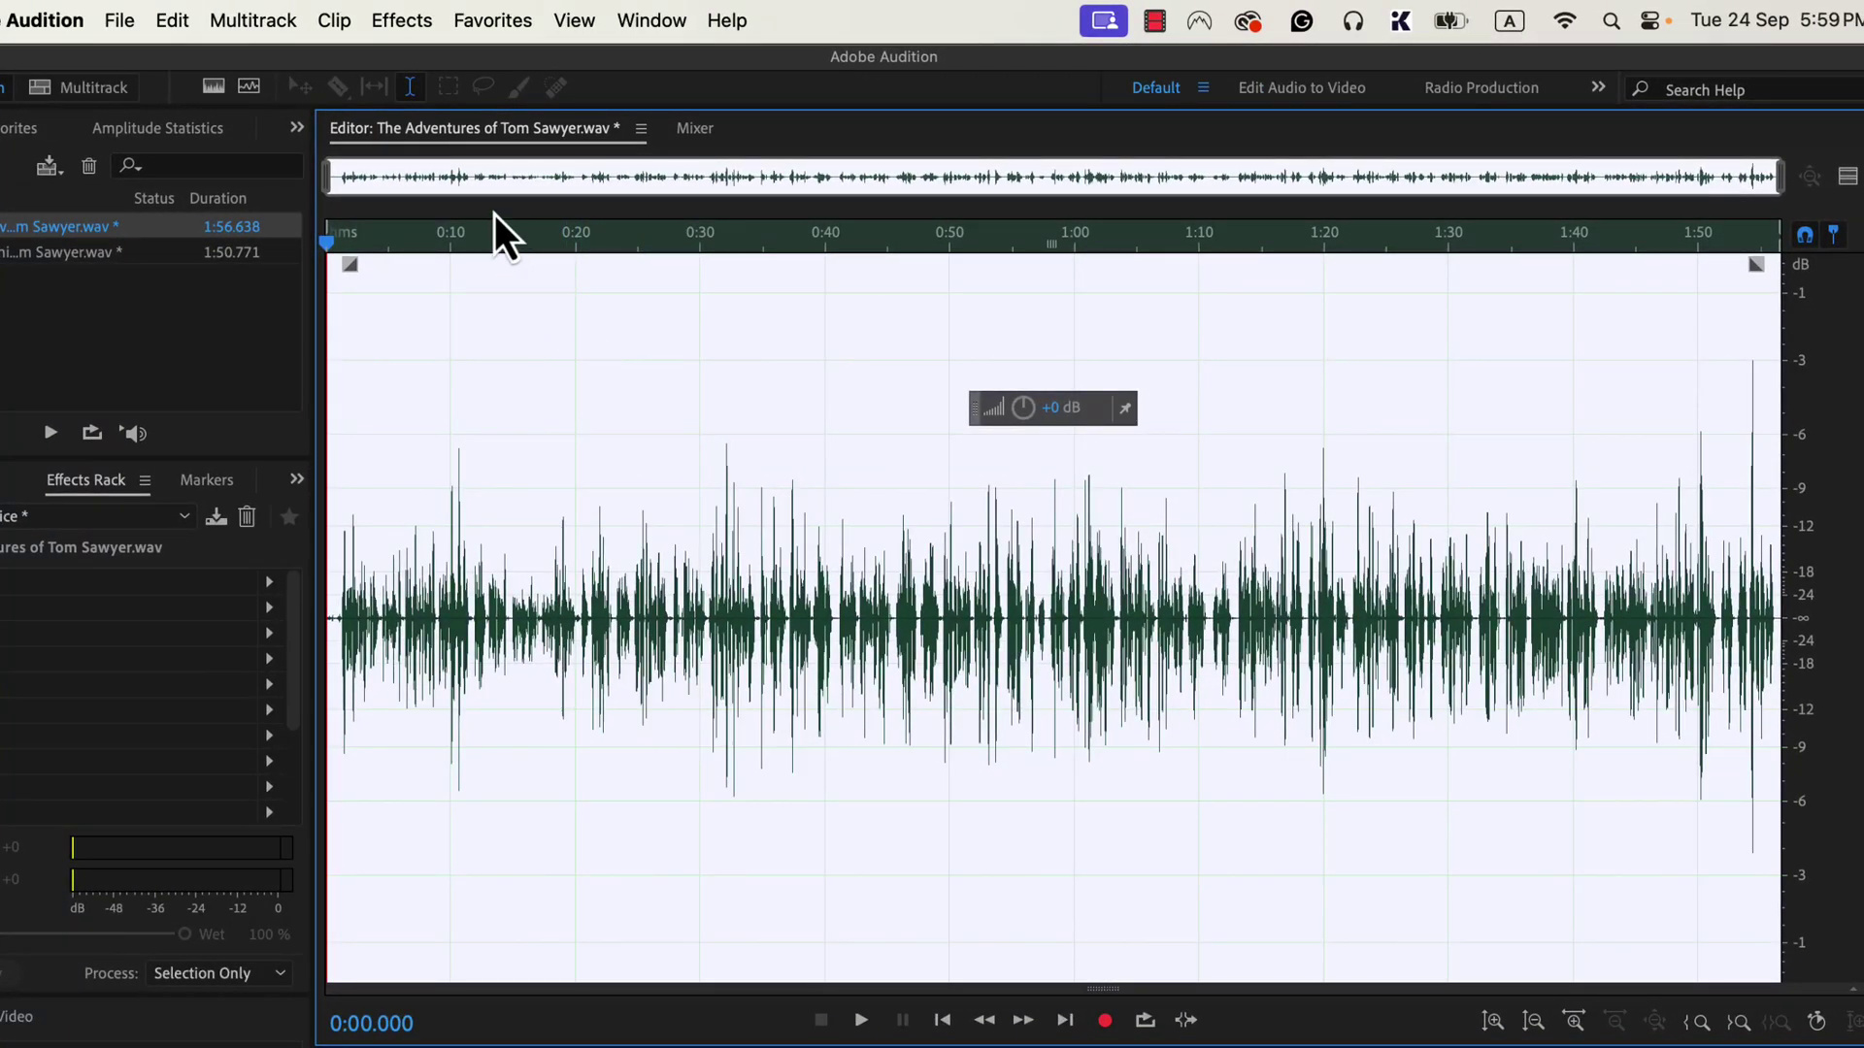
Step: Open the Effects menu to reach the Noise Reduction / Restoration effects, including DeNoise
{"action": "left_click", "coordinate": [402, 20]}
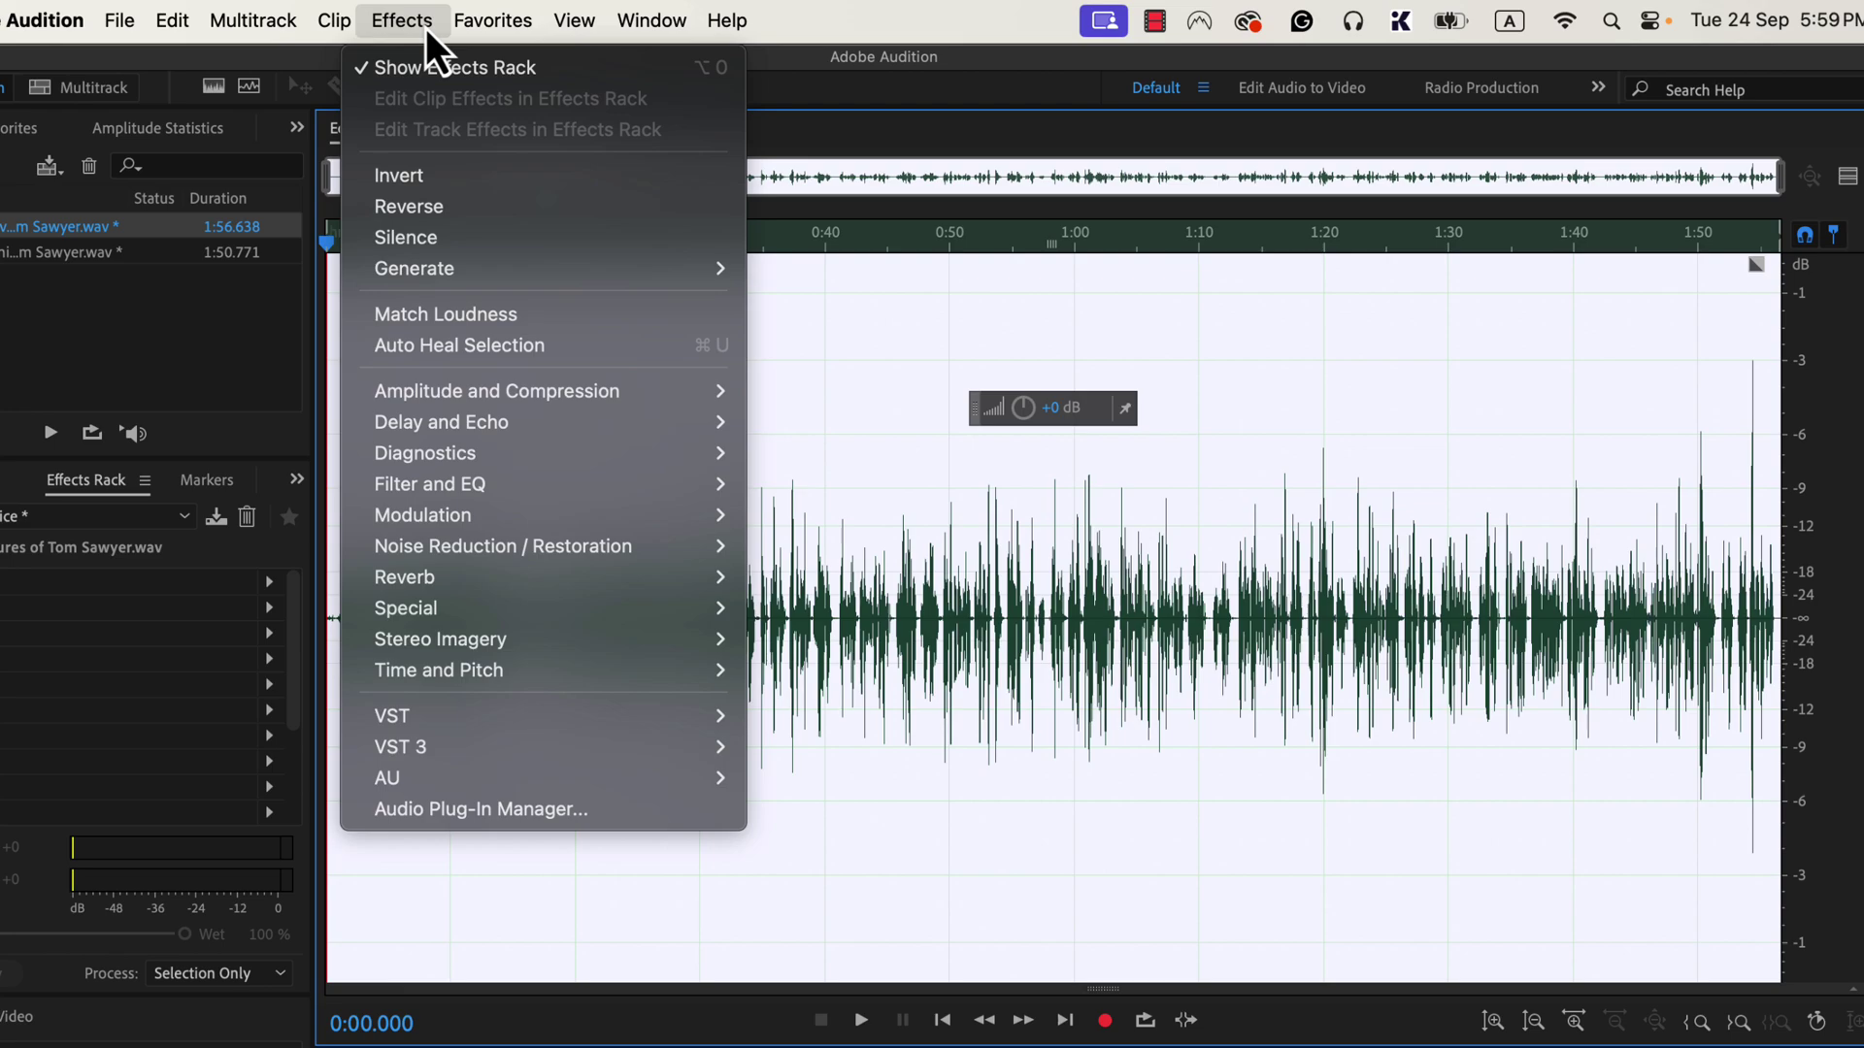
{"action": "mouse_move", "coordinate": [502, 547]}
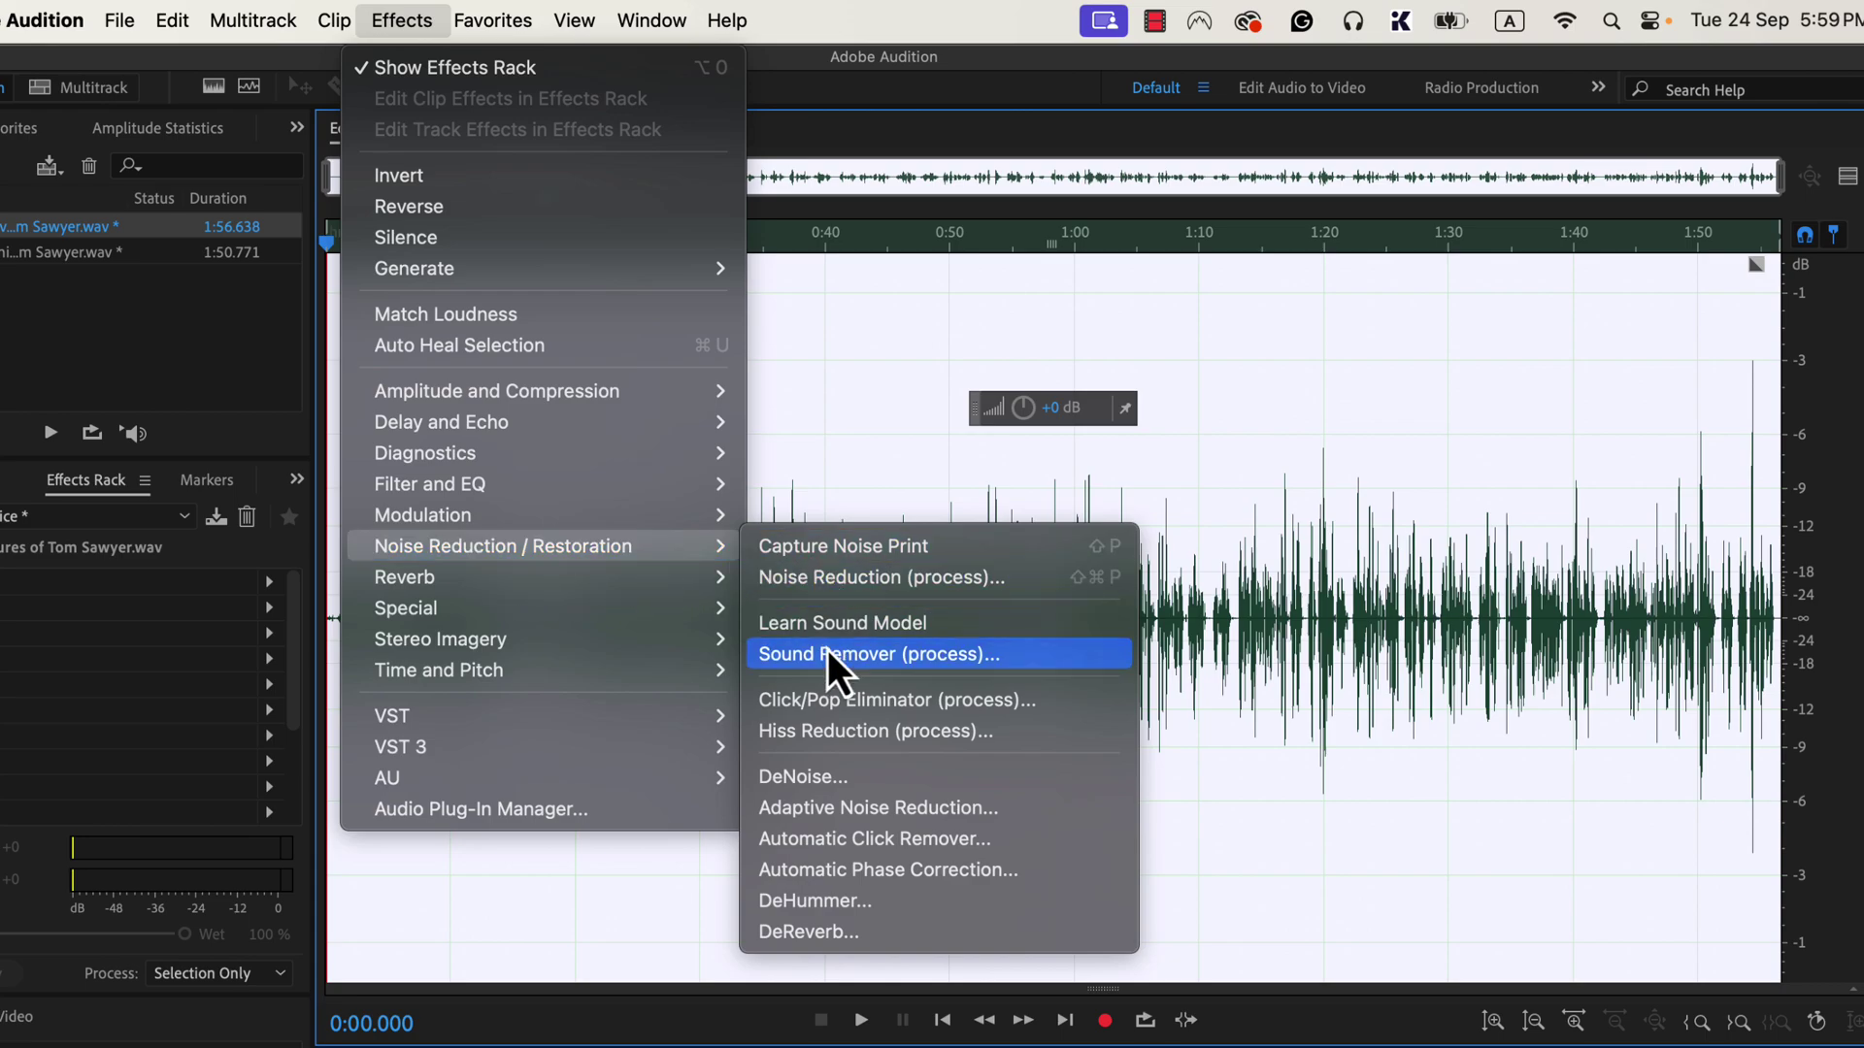
Step: Apply DeNoise to the recording with the Amount lowered to about 29%
{"action": "left_click", "coordinate": [893, 784]}
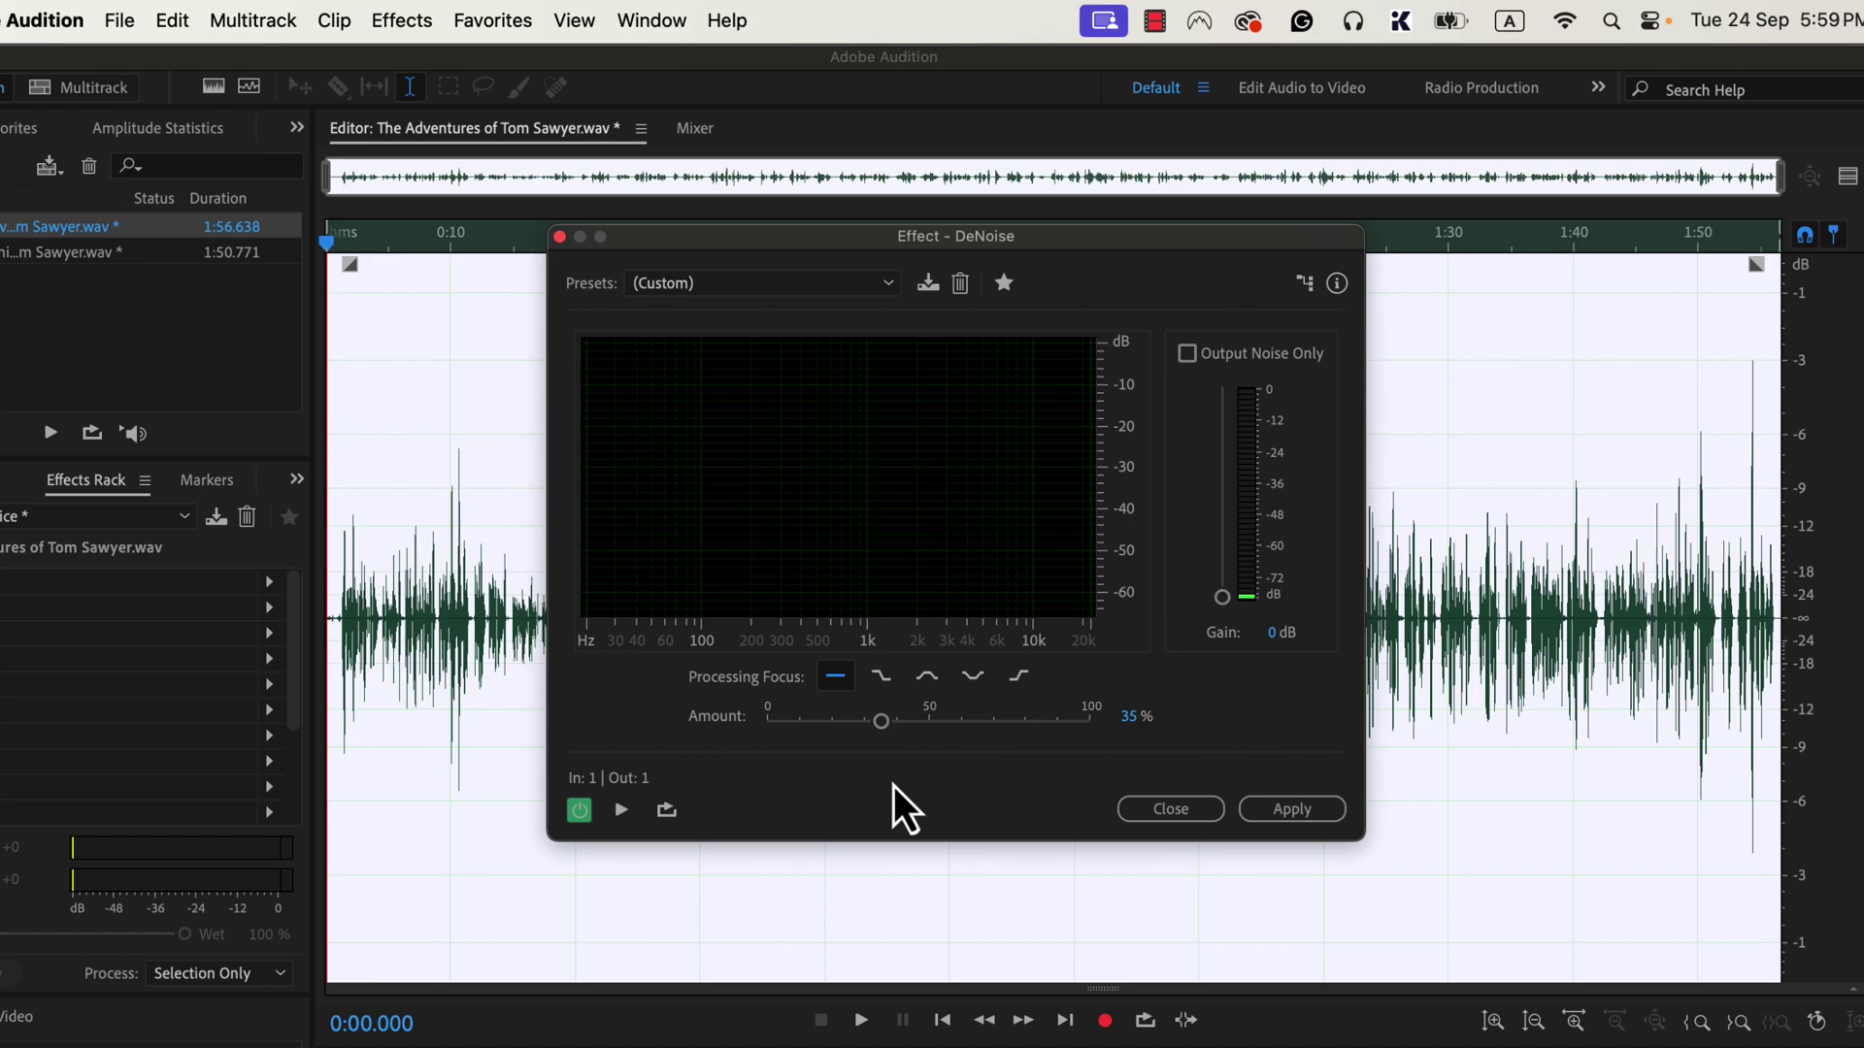
{"action": "left_click", "coordinate": [881, 728]}
{"action": "left_click_drag", "start_coordinate": [870, 732], "coordinate": [858, 731]}
{"action": "left_click", "coordinate": [1268, 818]}
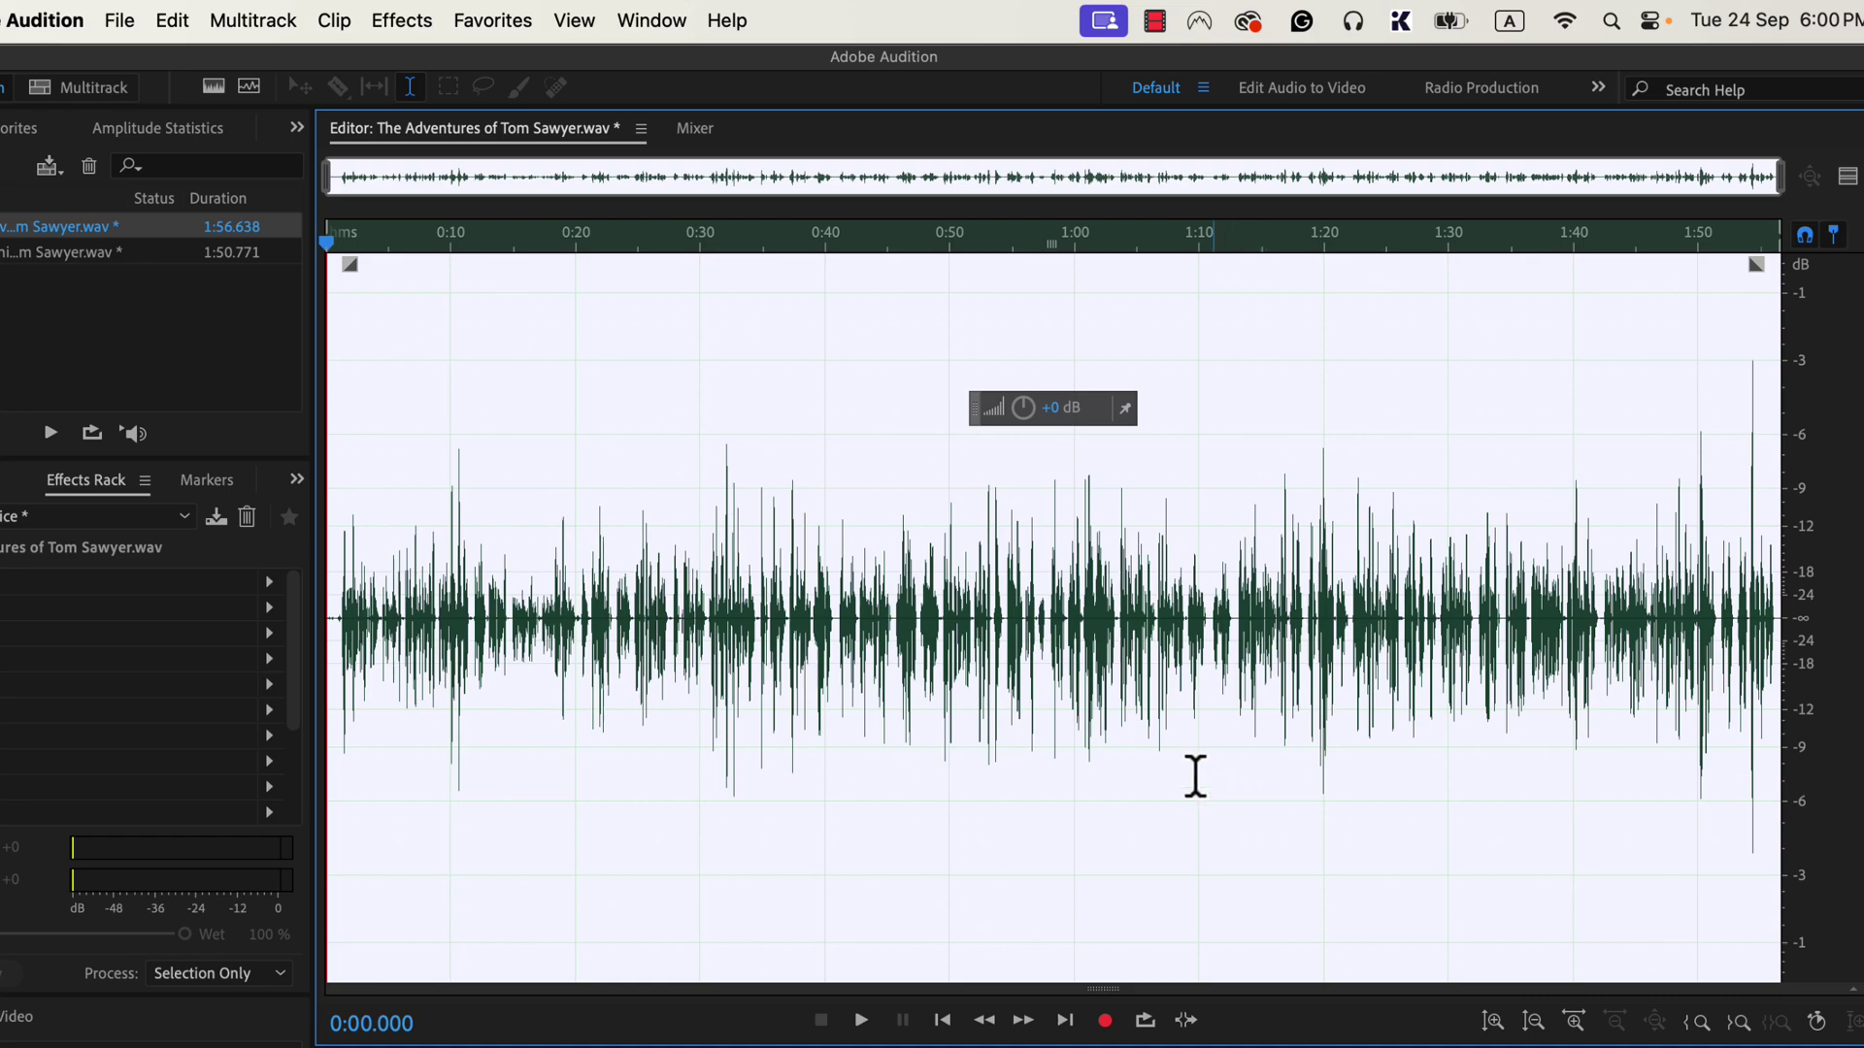
Step: Open the Effects menu to reach the Filter and EQ effects, including Parametric Equalizer
{"action": "left_click", "coordinate": [416, 35]}
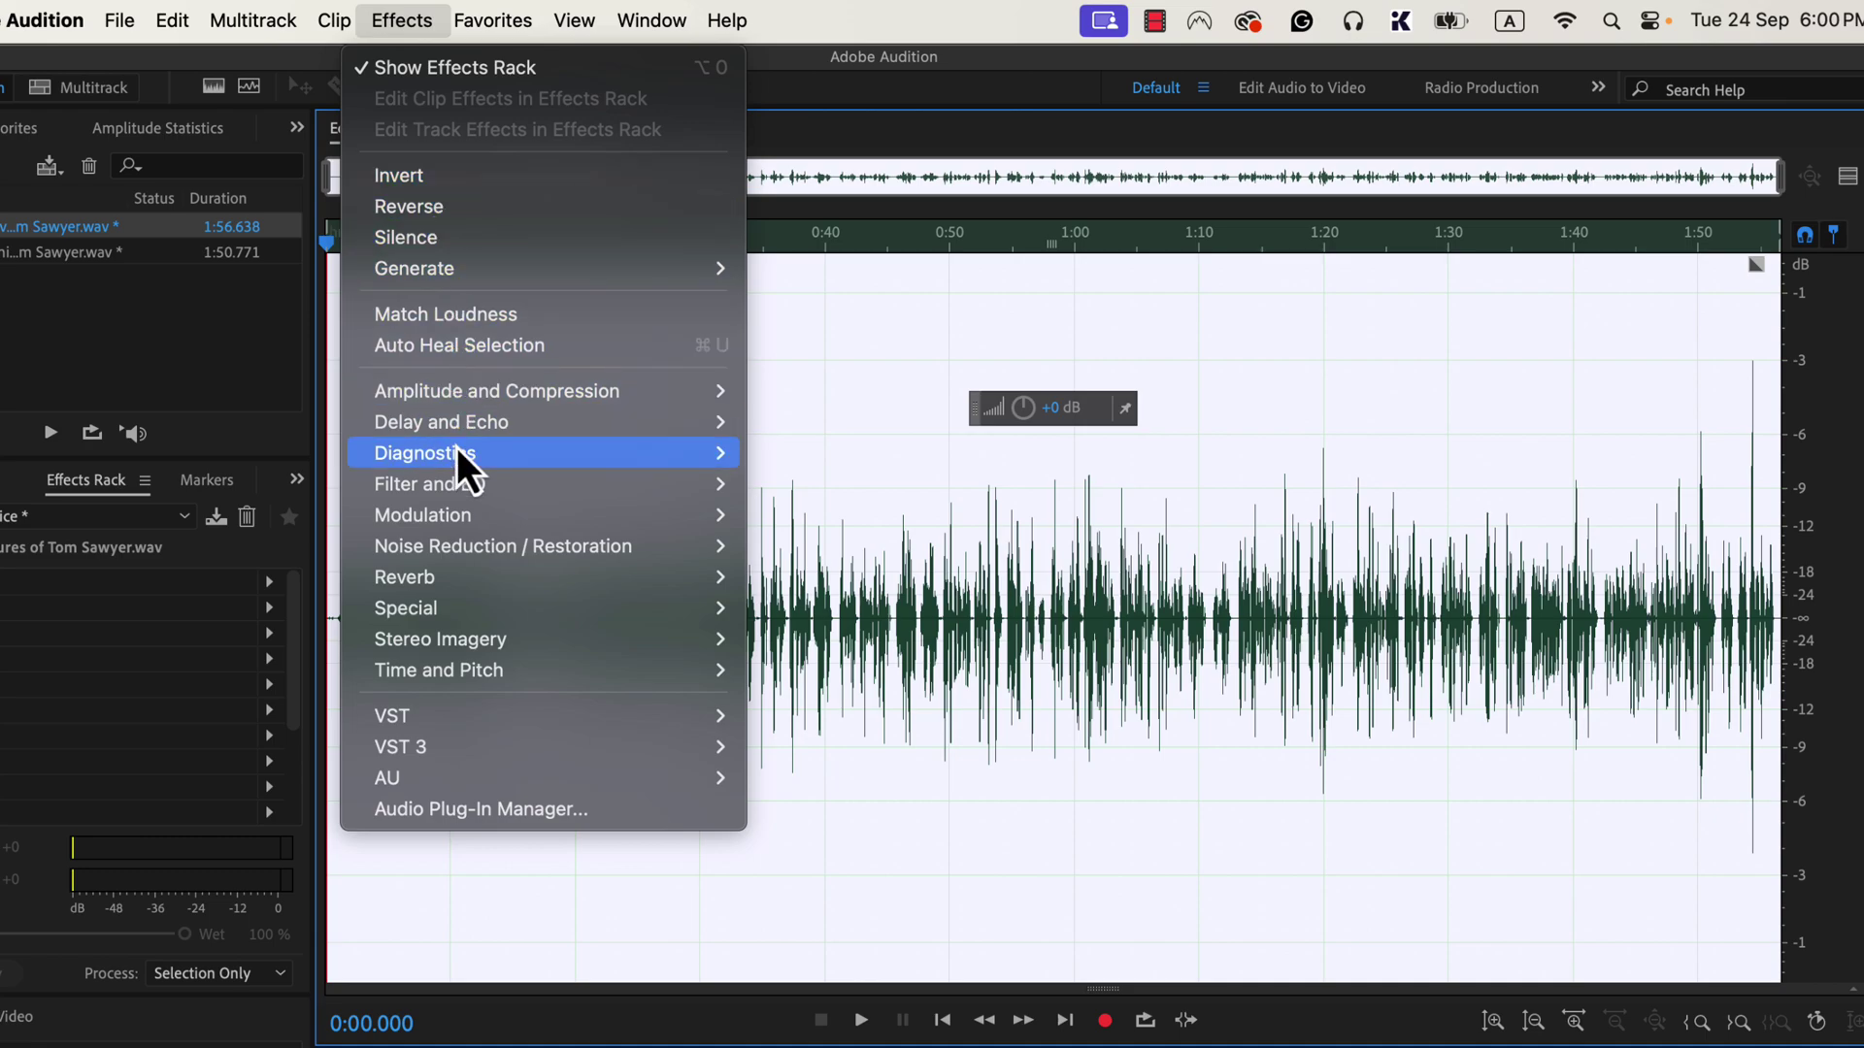
{"action": "mouse_move", "coordinate": [430, 484]}
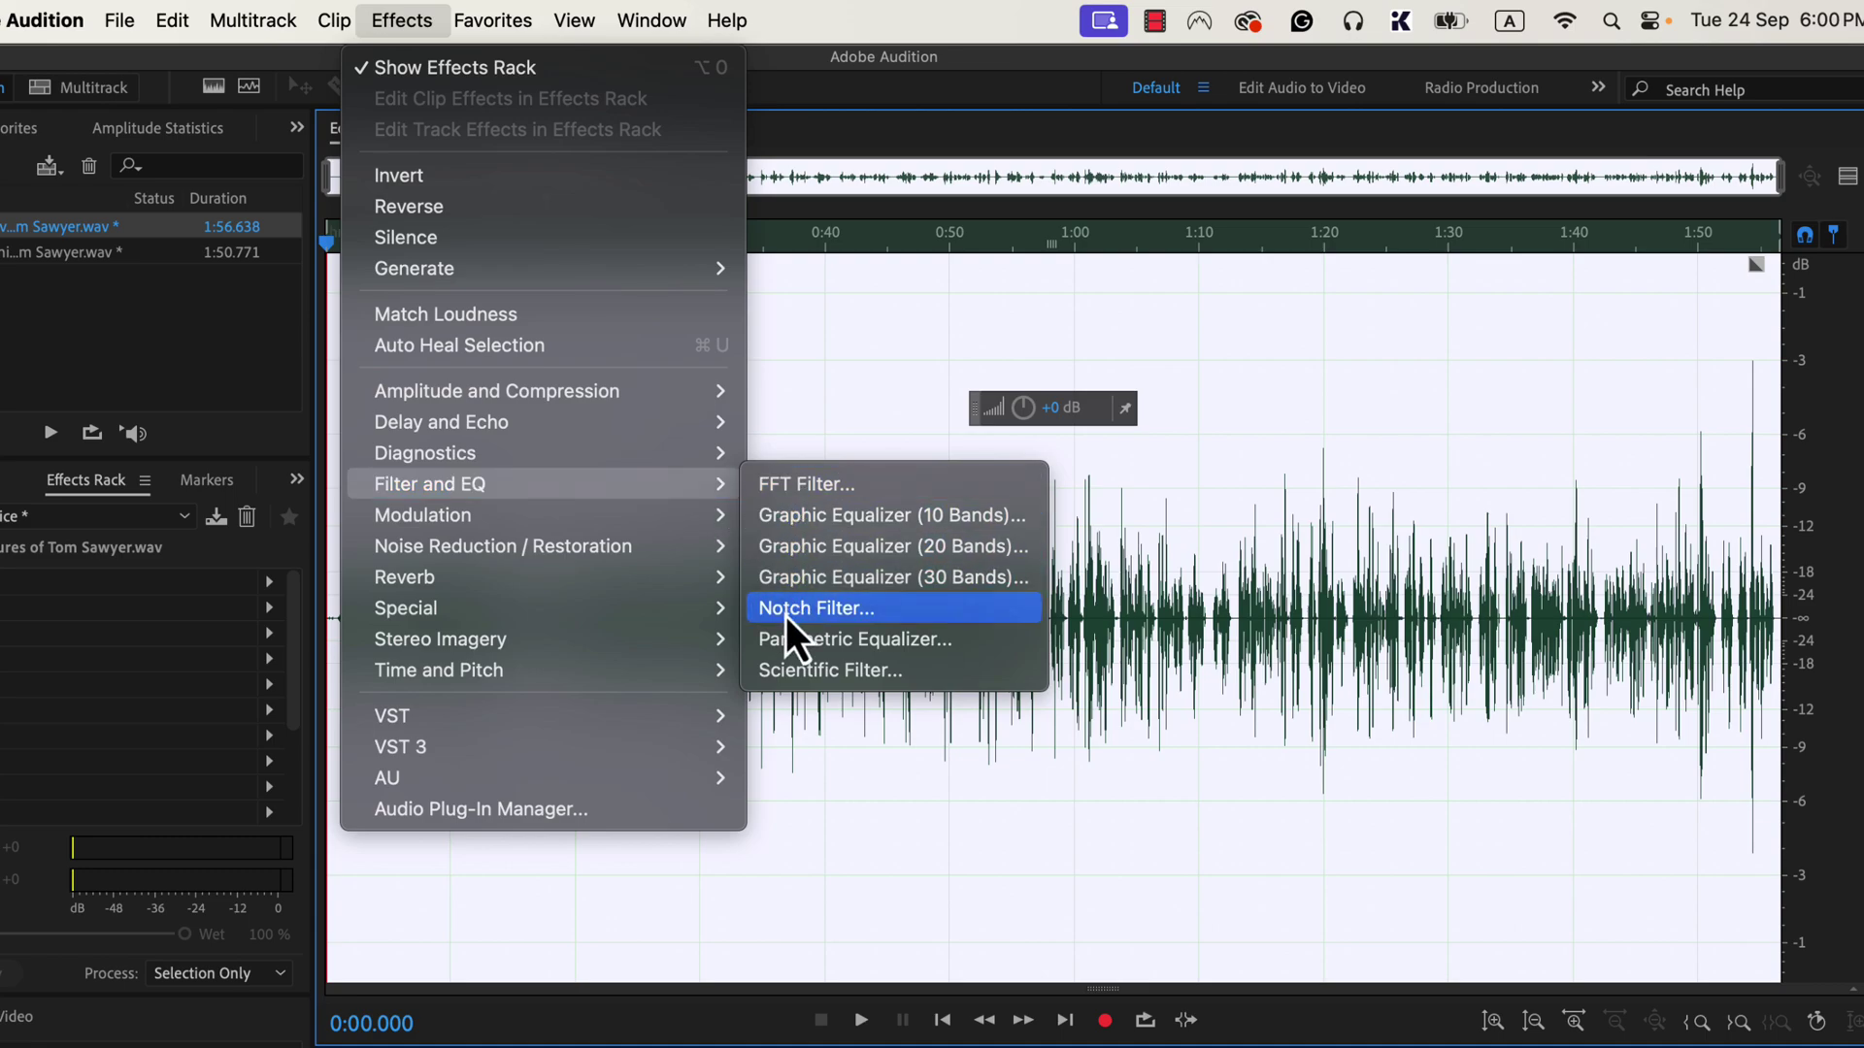
Step: Reset the Parametric Equalizer to Default and set its high-pass band to 72 Hz
{"action": "left_click", "coordinate": [956, 646]}
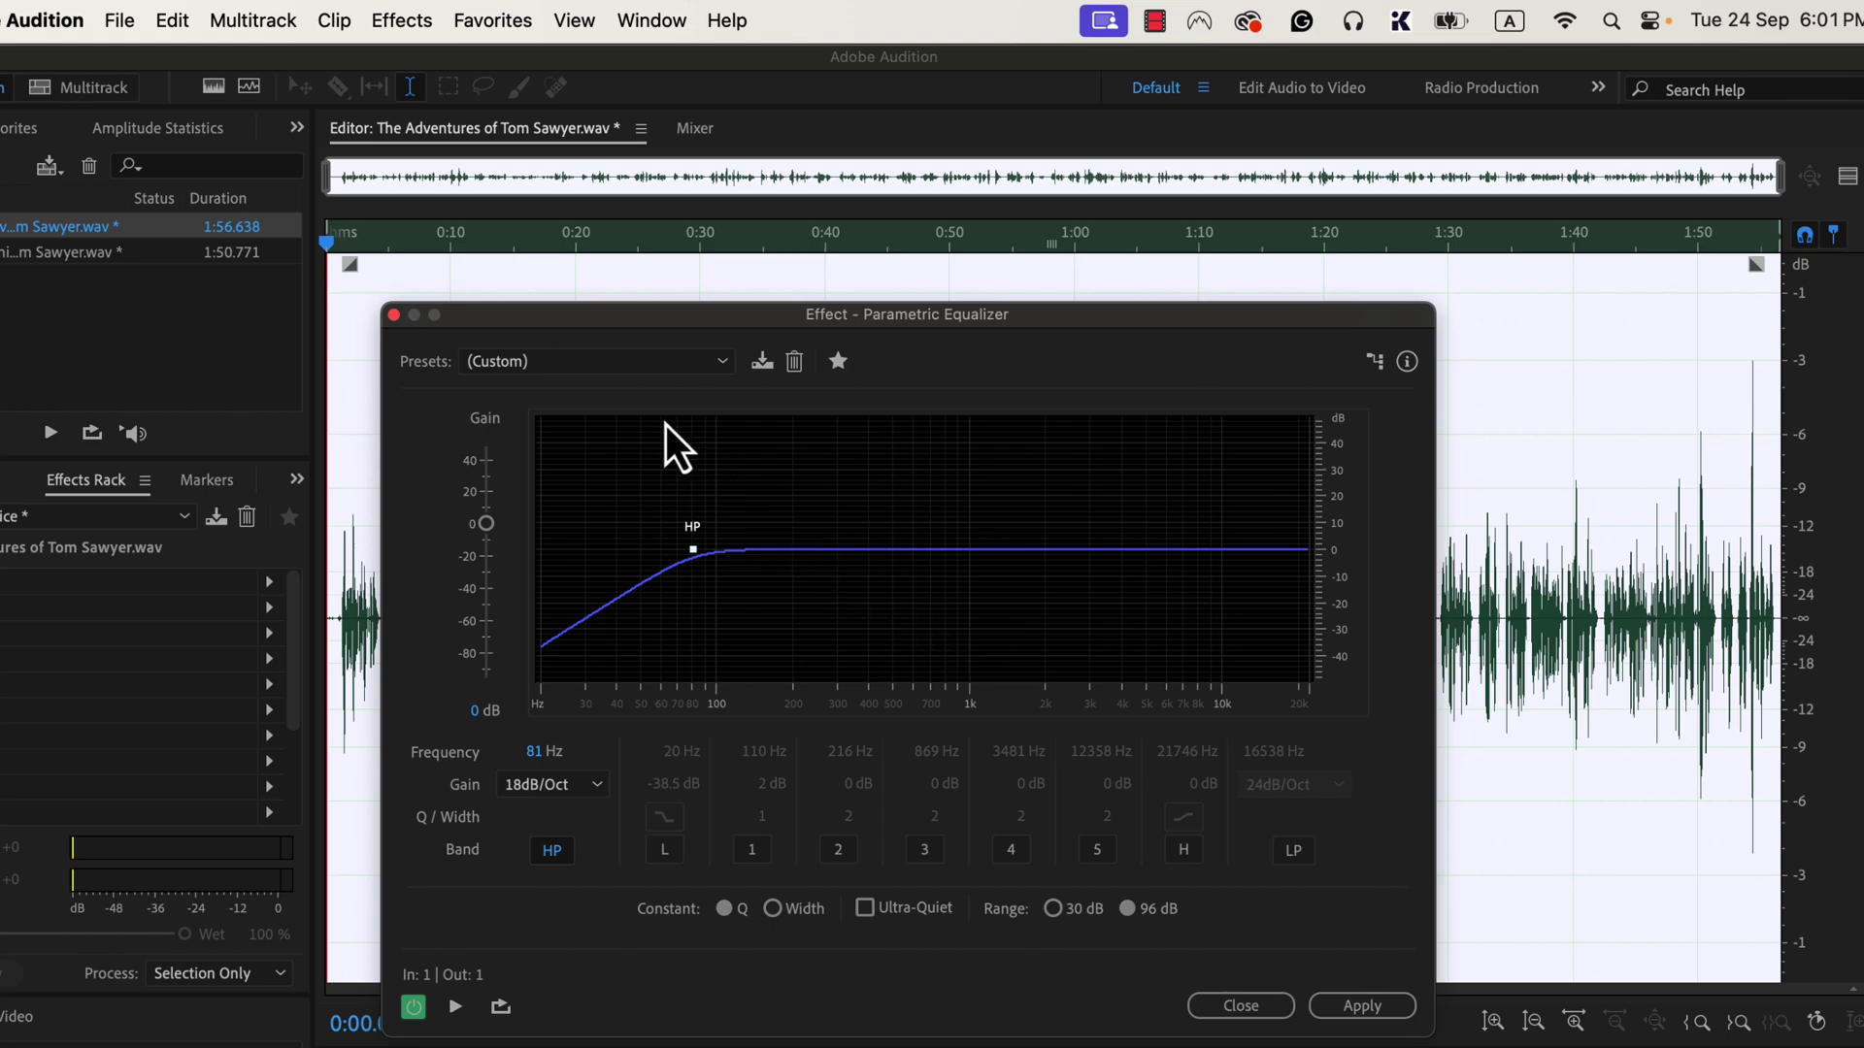
{"action": "left_click", "coordinate": [625, 377]}
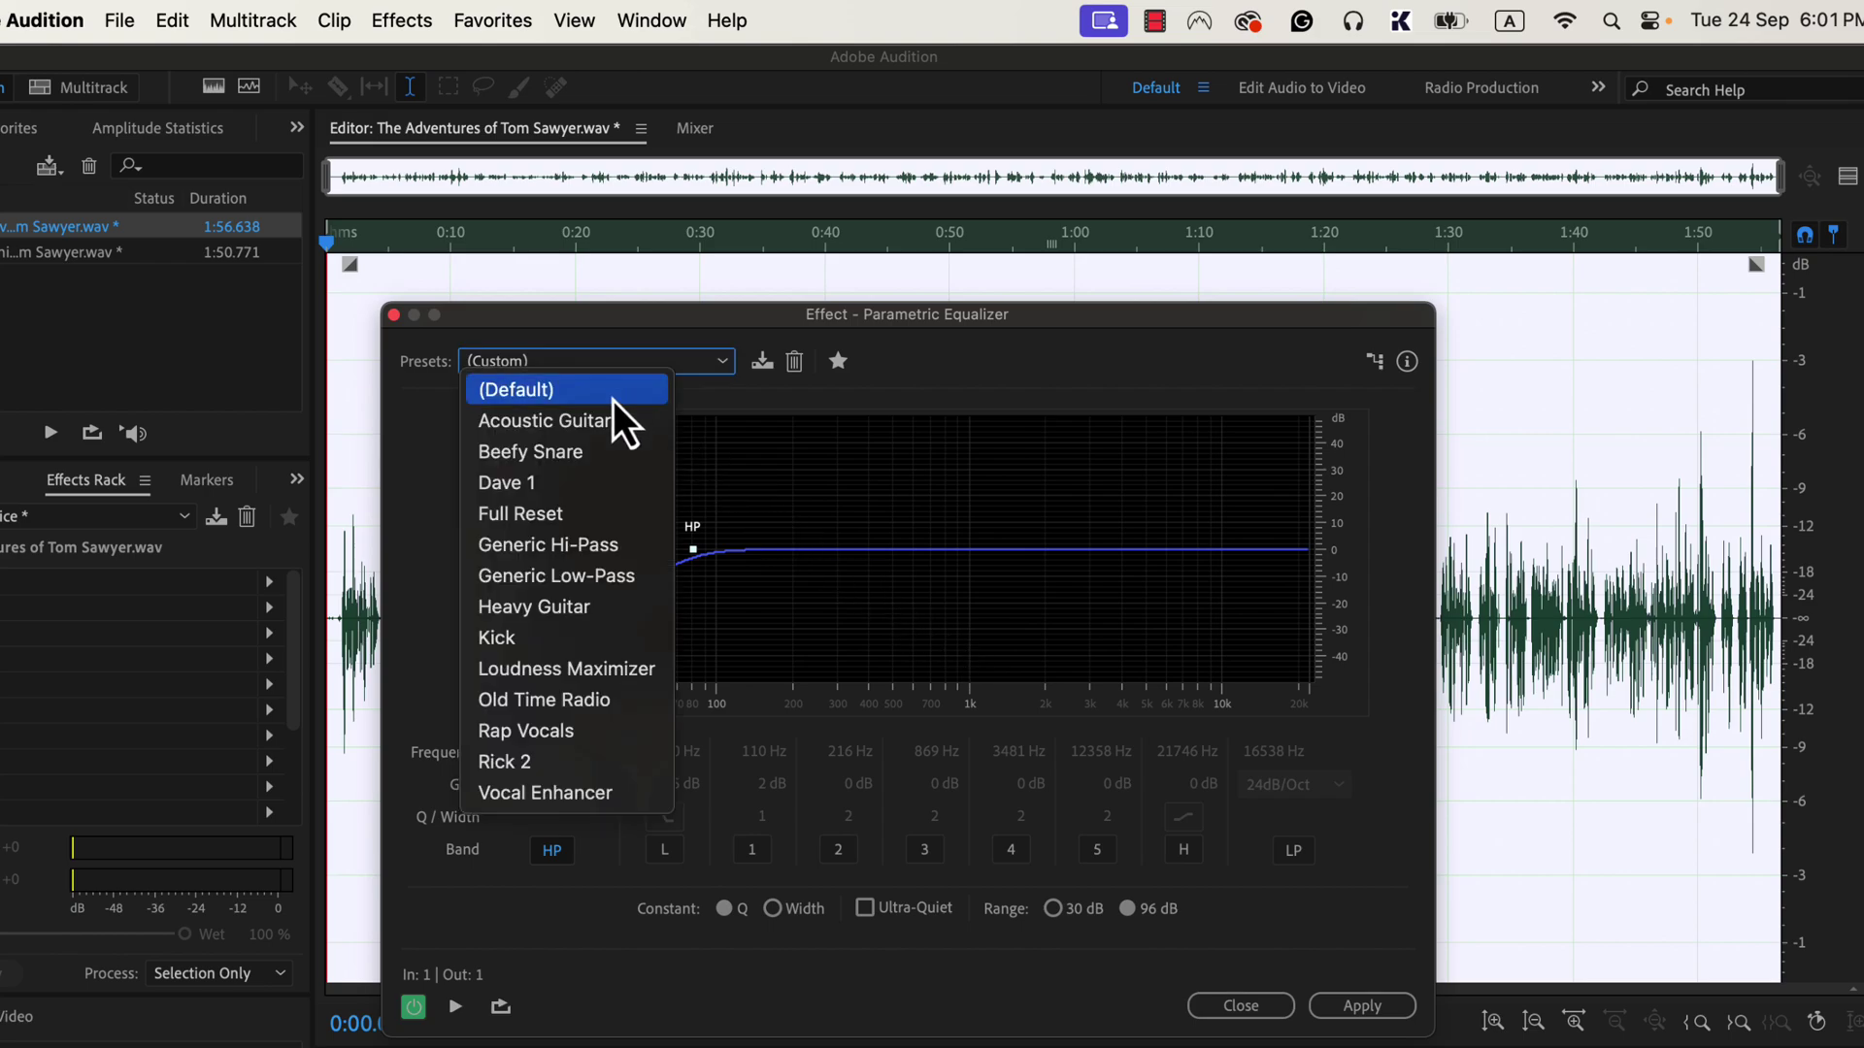
{"action": "key", "text": "Escape"}
{"action": "key", "text": "Up"}
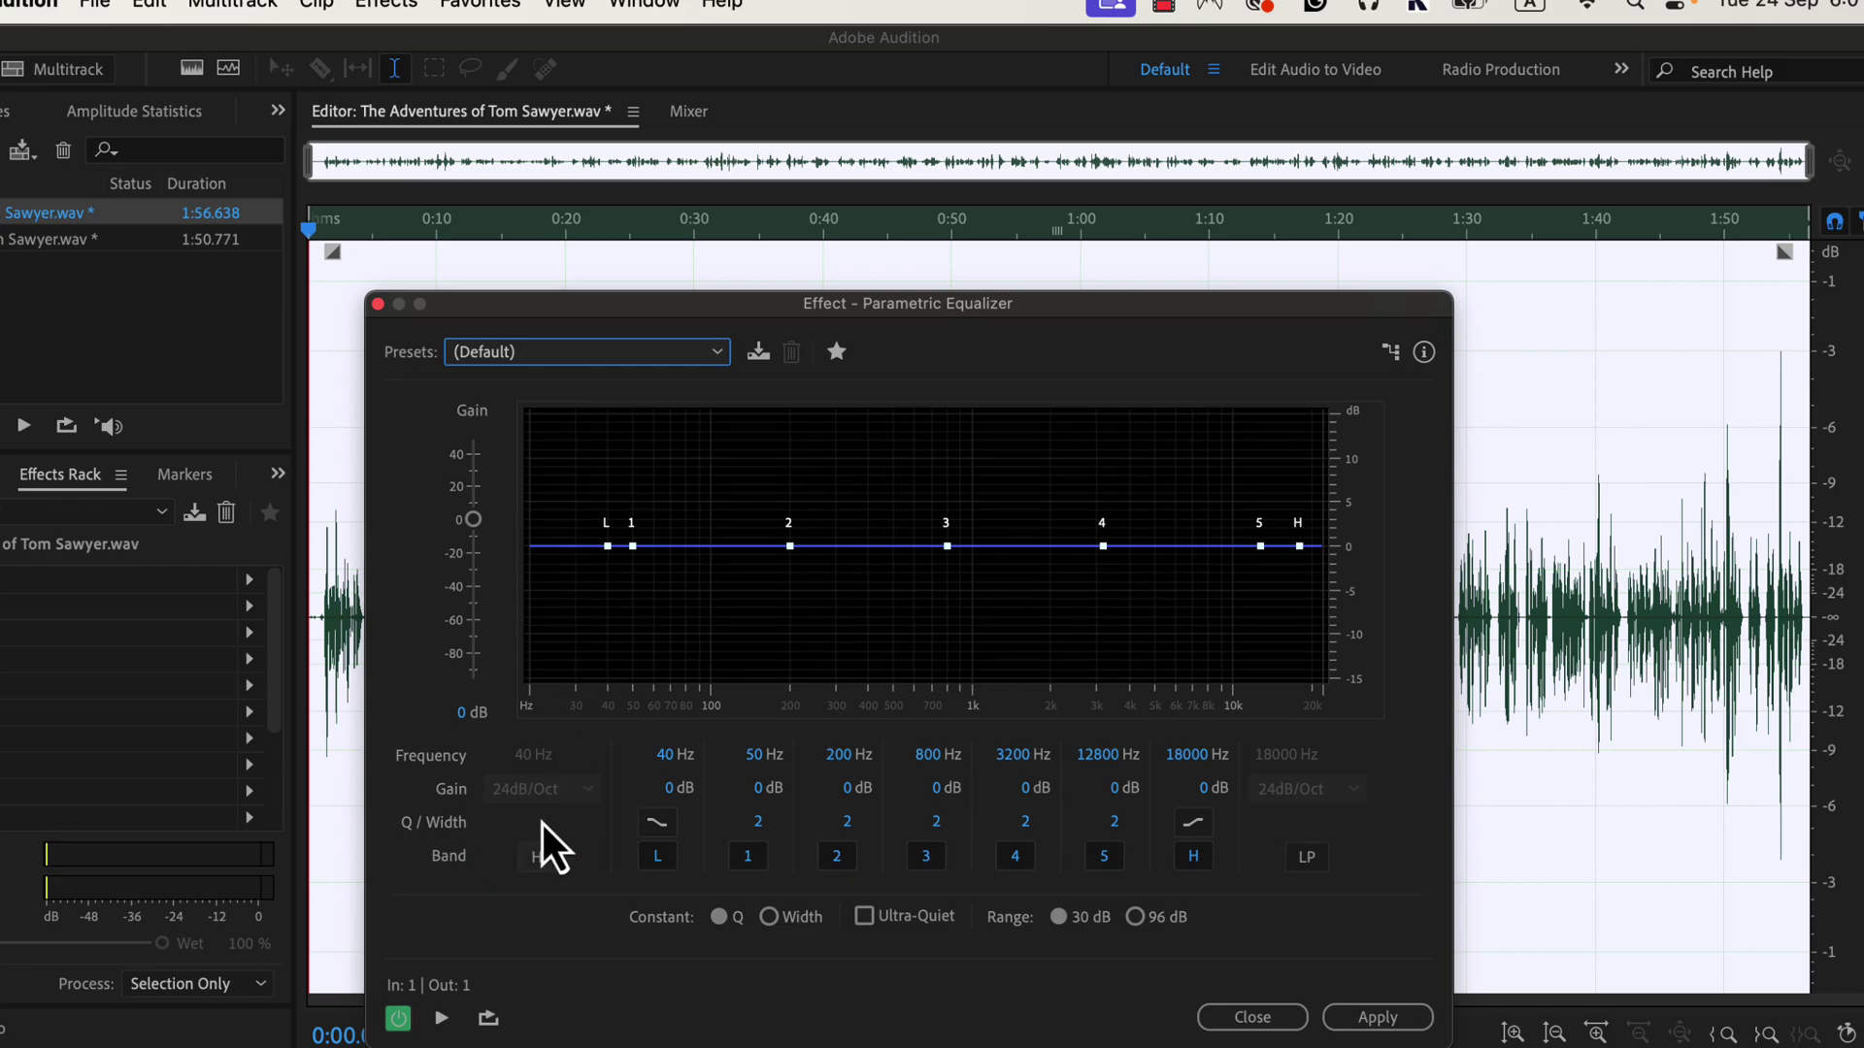
{"action": "left_click", "coordinate": [541, 857]}
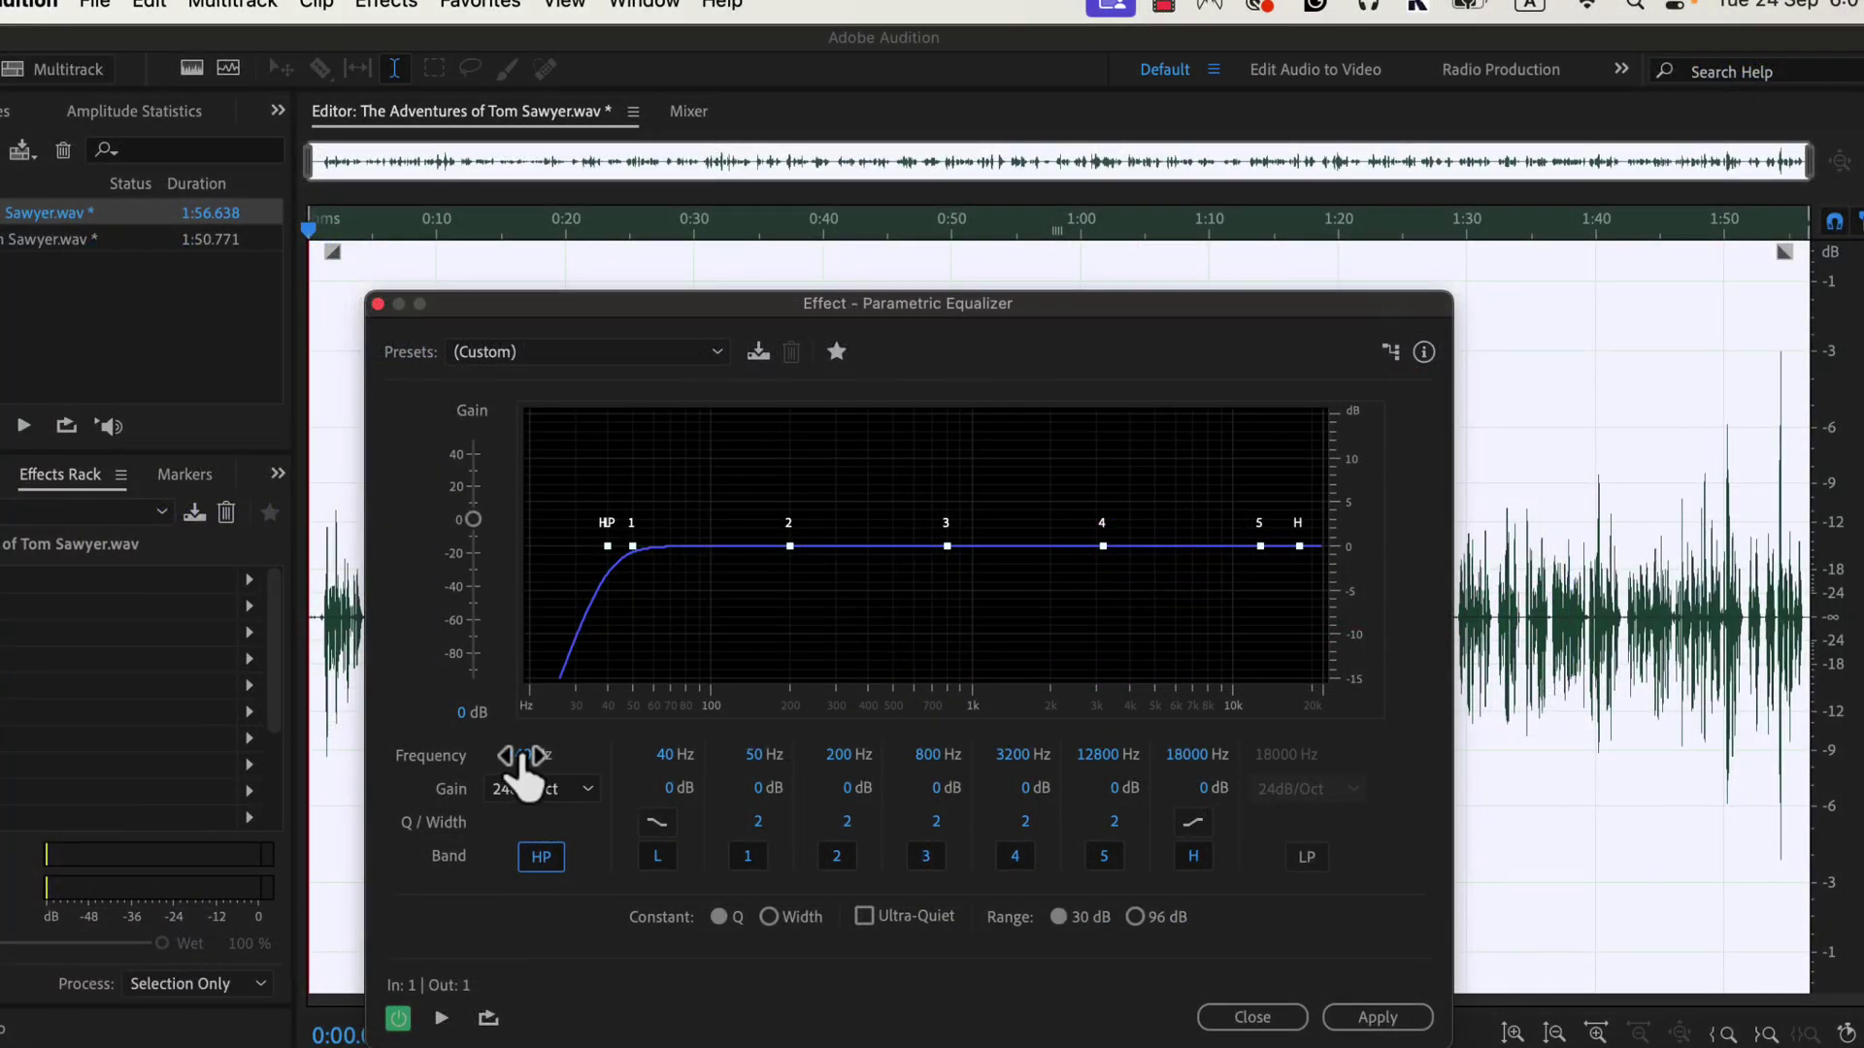
{"action": "left_click_drag", "start_coordinate": [525, 756], "coordinate": [575, 758]}
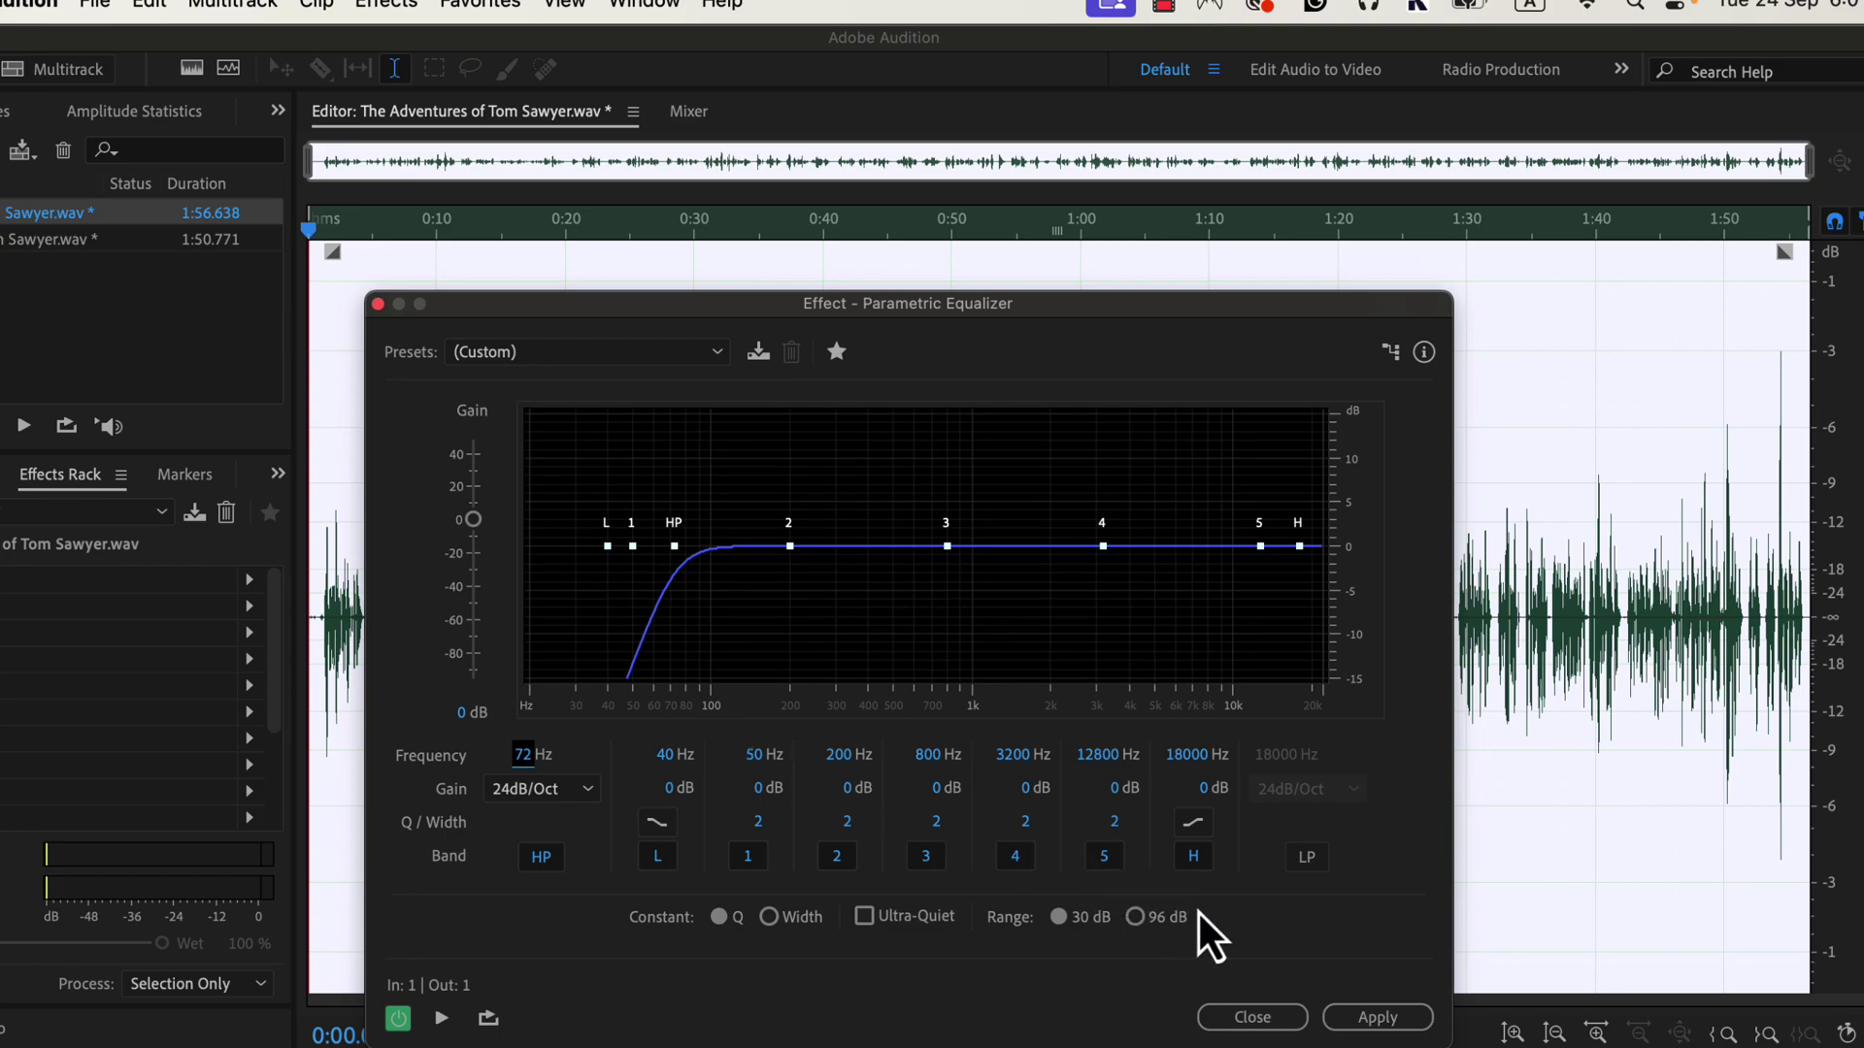
Step: Apply the 72 Hz high-pass EQ, then open the Amplitude and Compression effects
{"action": "left_click", "coordinate": [1376, 1019]}
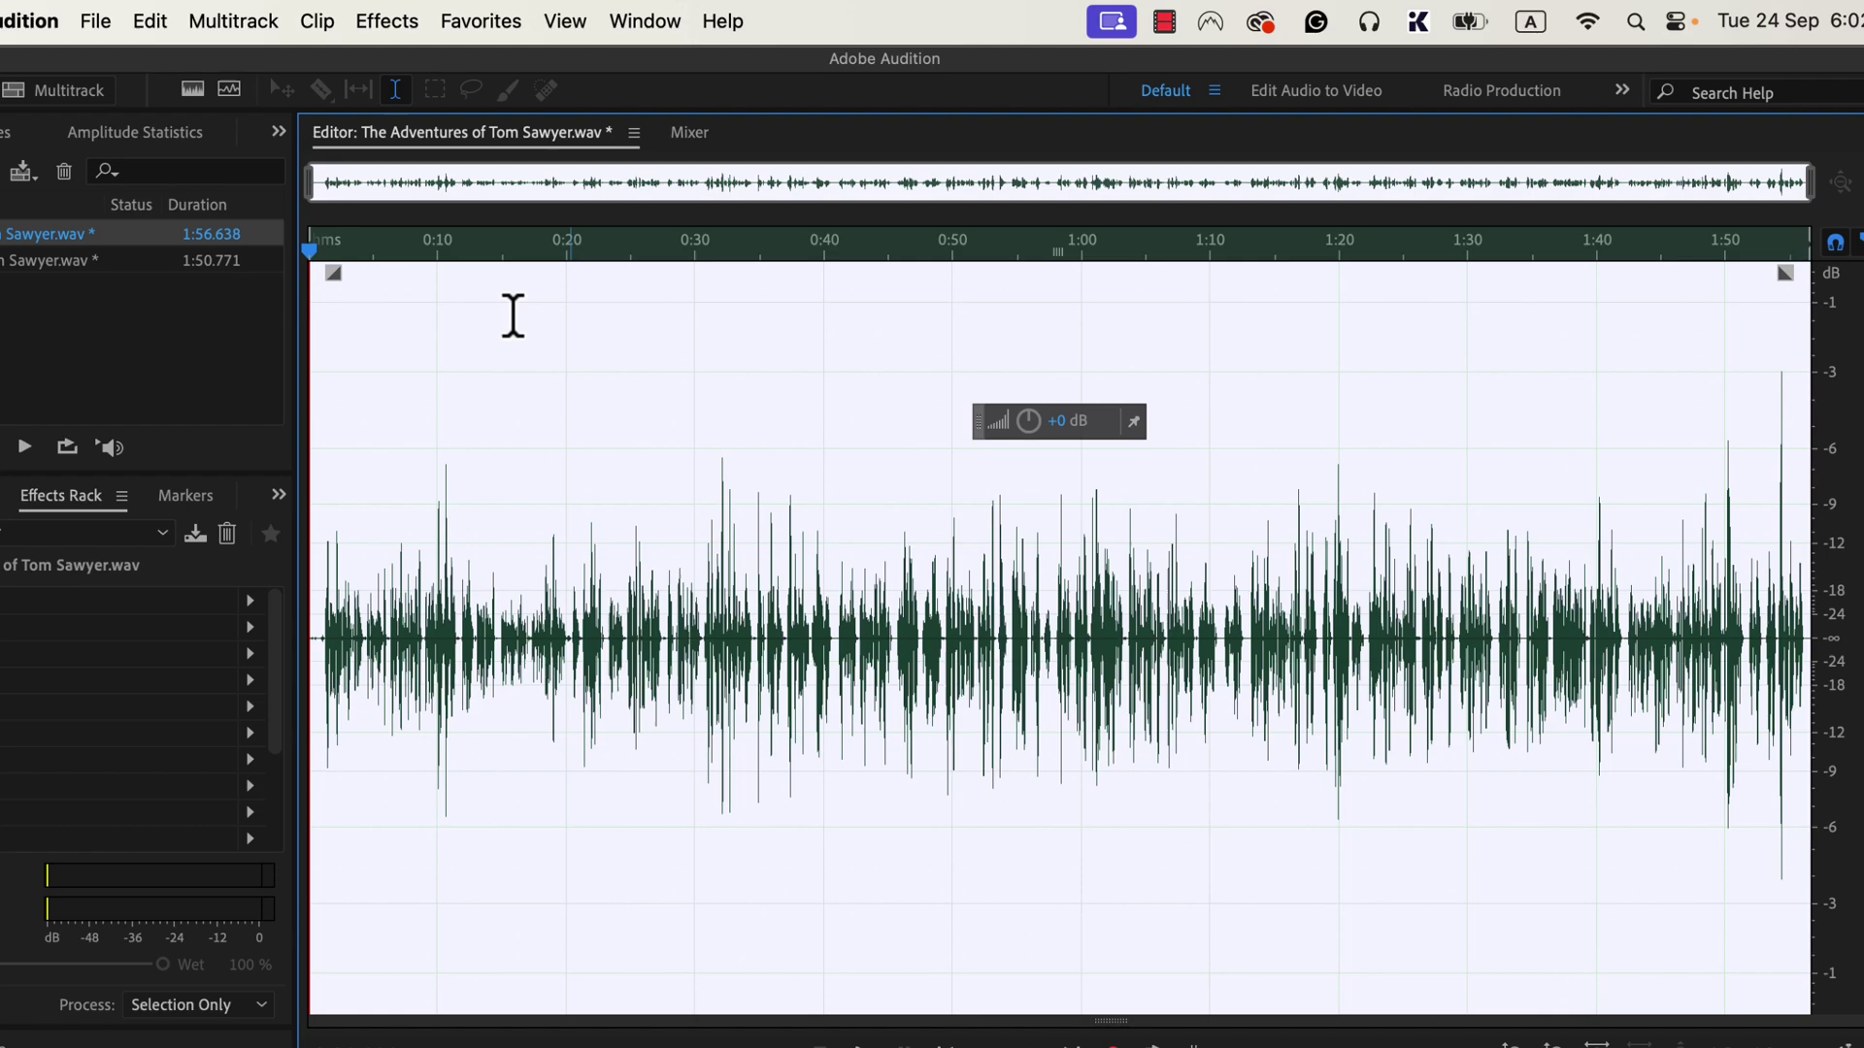
{"action": "left_click", "coordinate": [376, 19]}
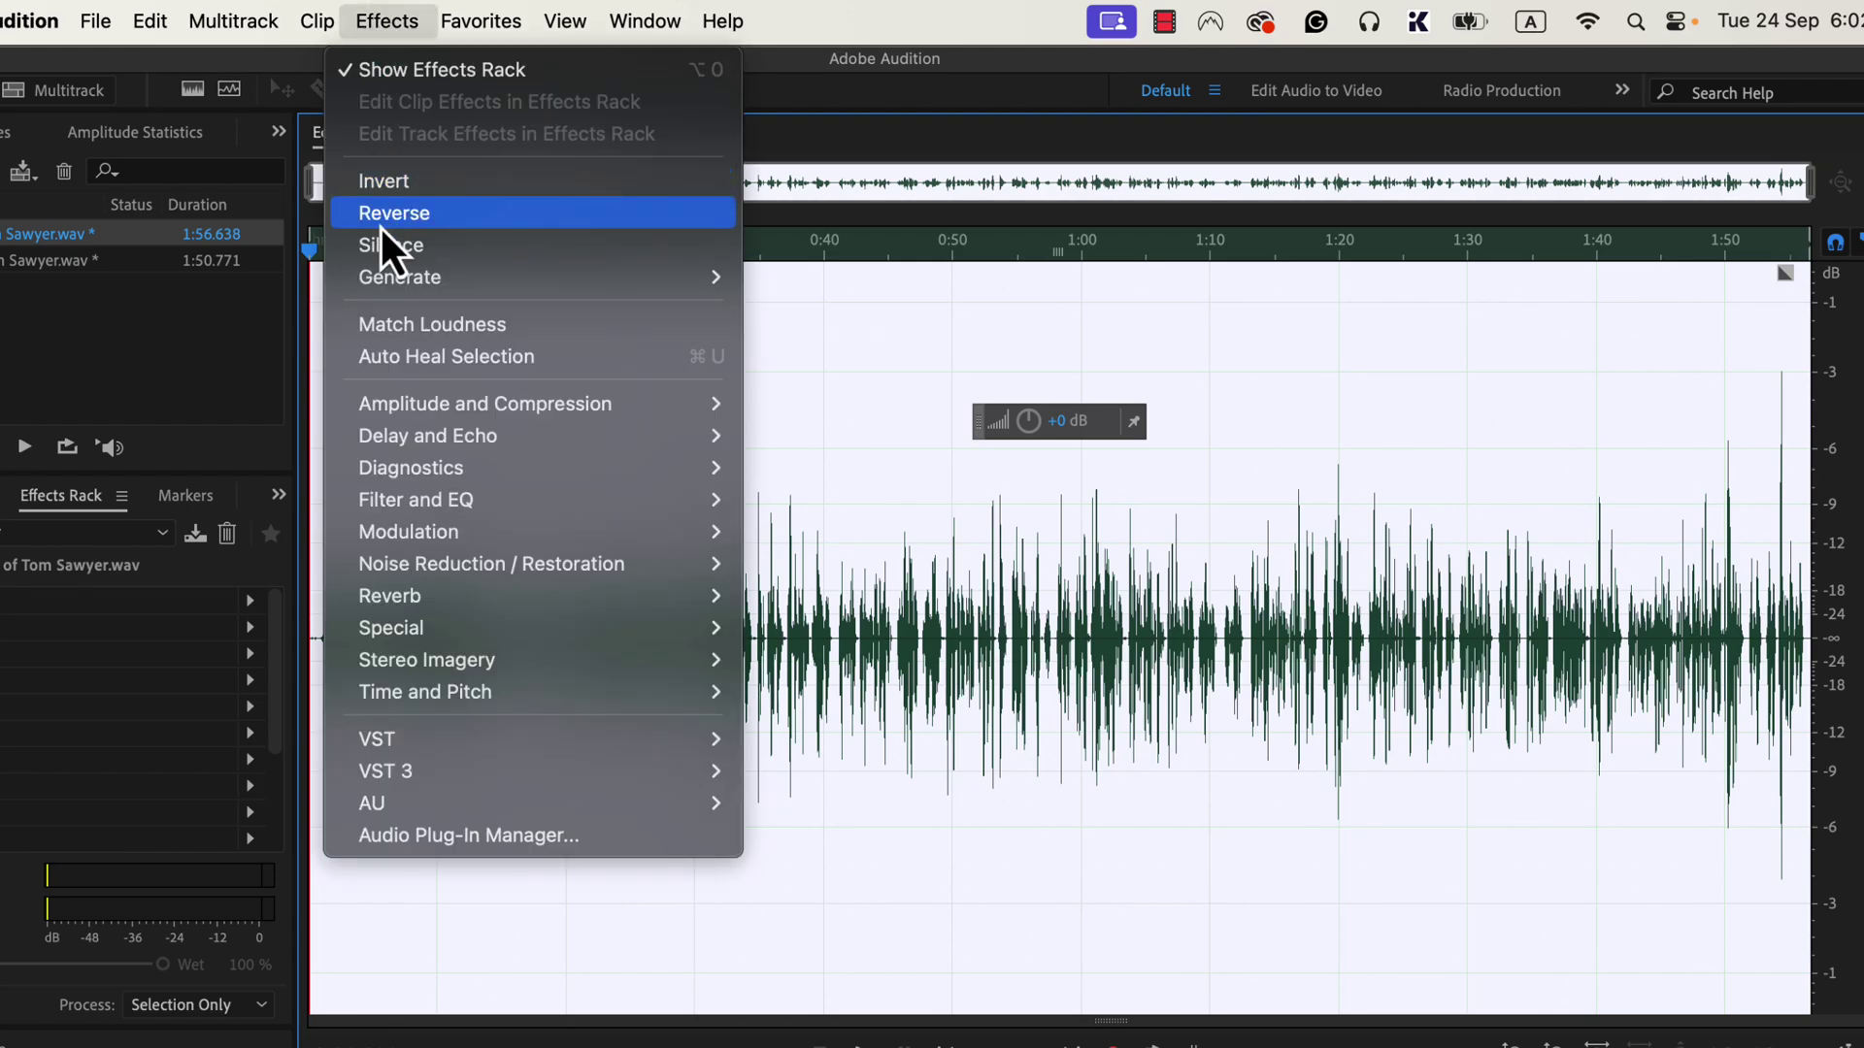
{"action": "mouse_move", "coordinate": [484, 403]}
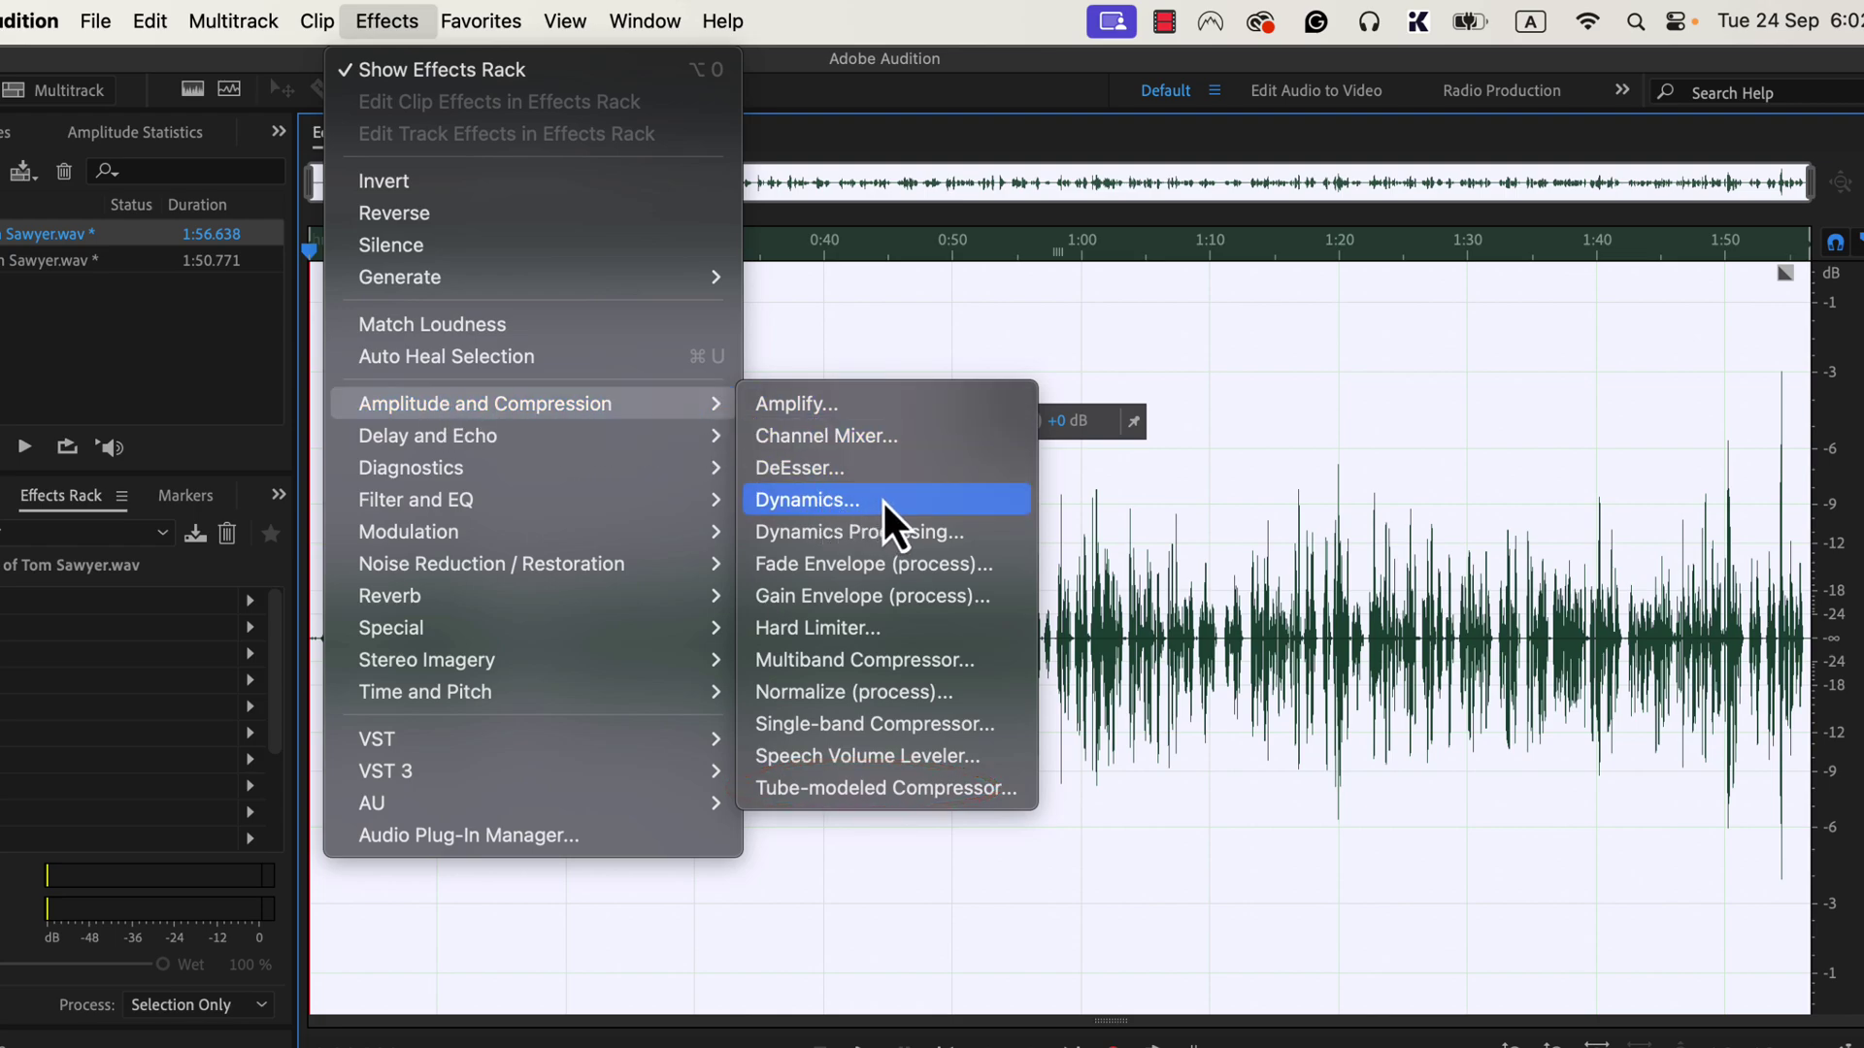
Step: Open the Dynamics effect settings with the compressor section enabled
{"action": "left_click", "coordinate": [884, 500]}
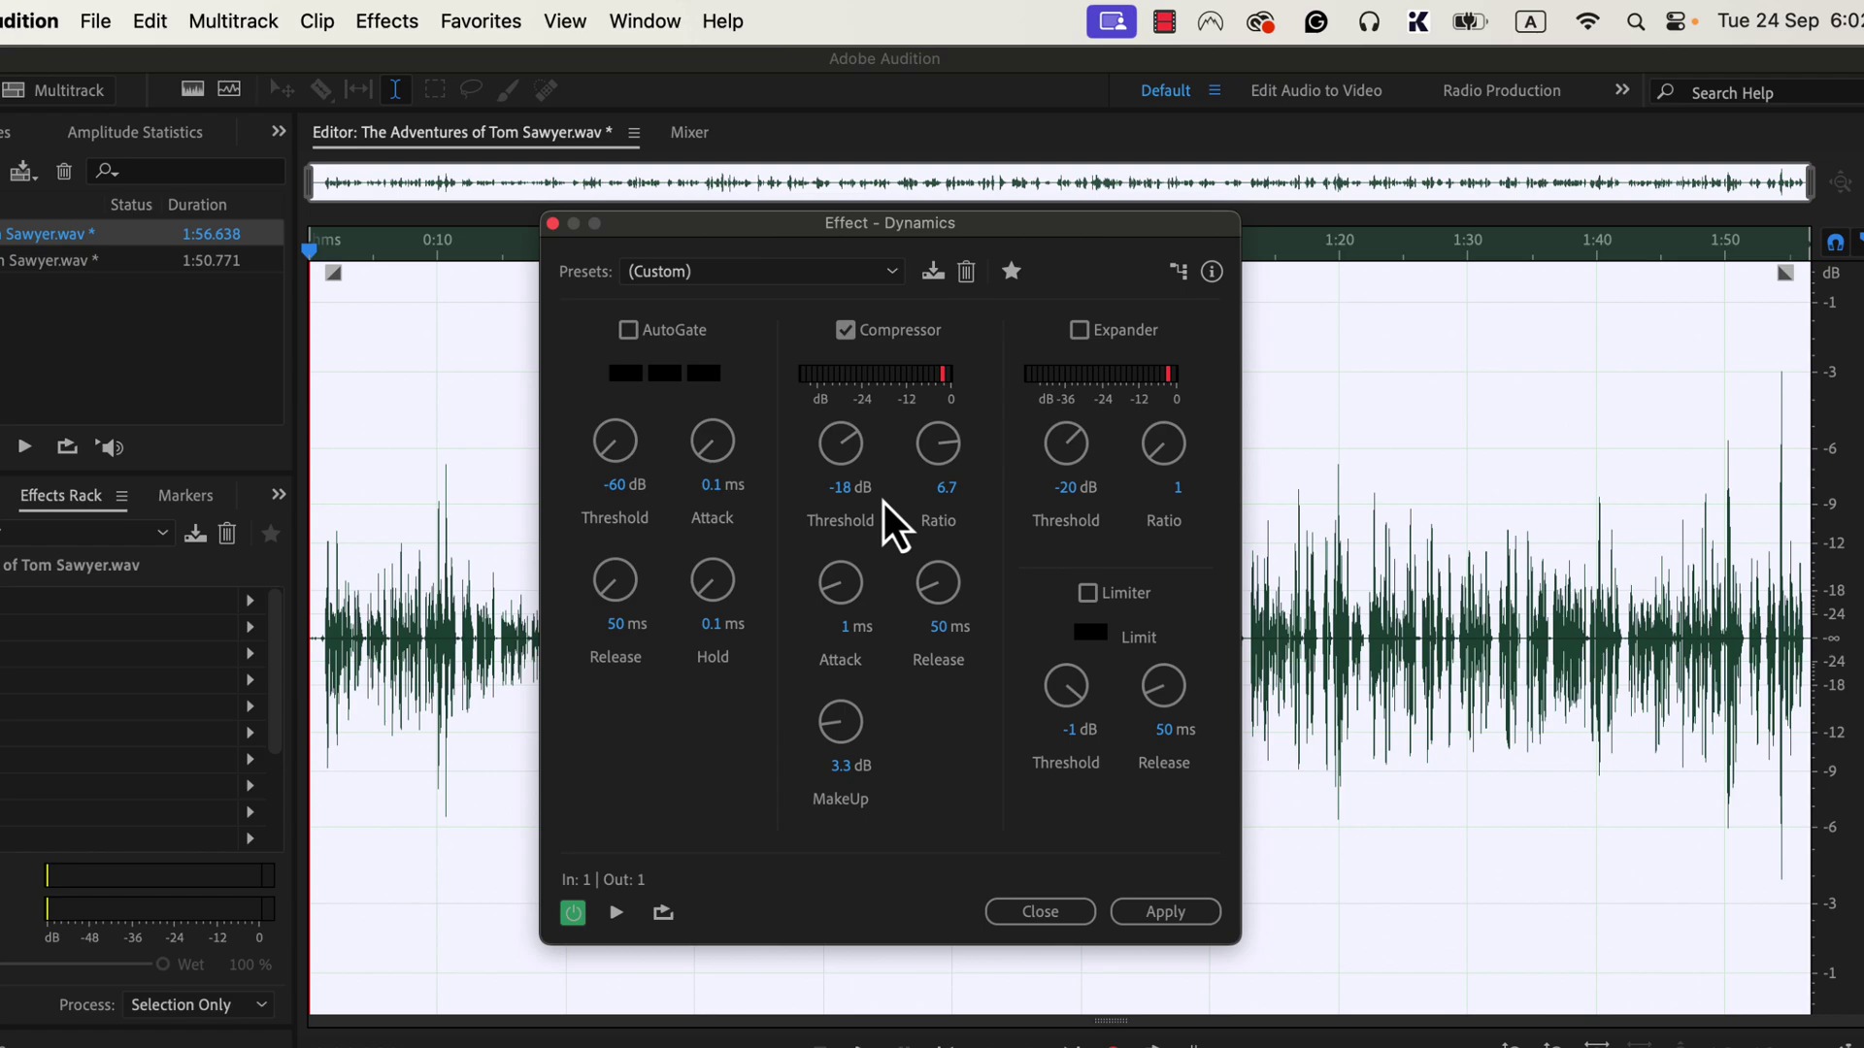
Step: Load the Soft Compression preset (threshold -12.3 dB, ratio 1.9) in Dynamics
{"action": "left_click", "coordinate": [693, 275]}
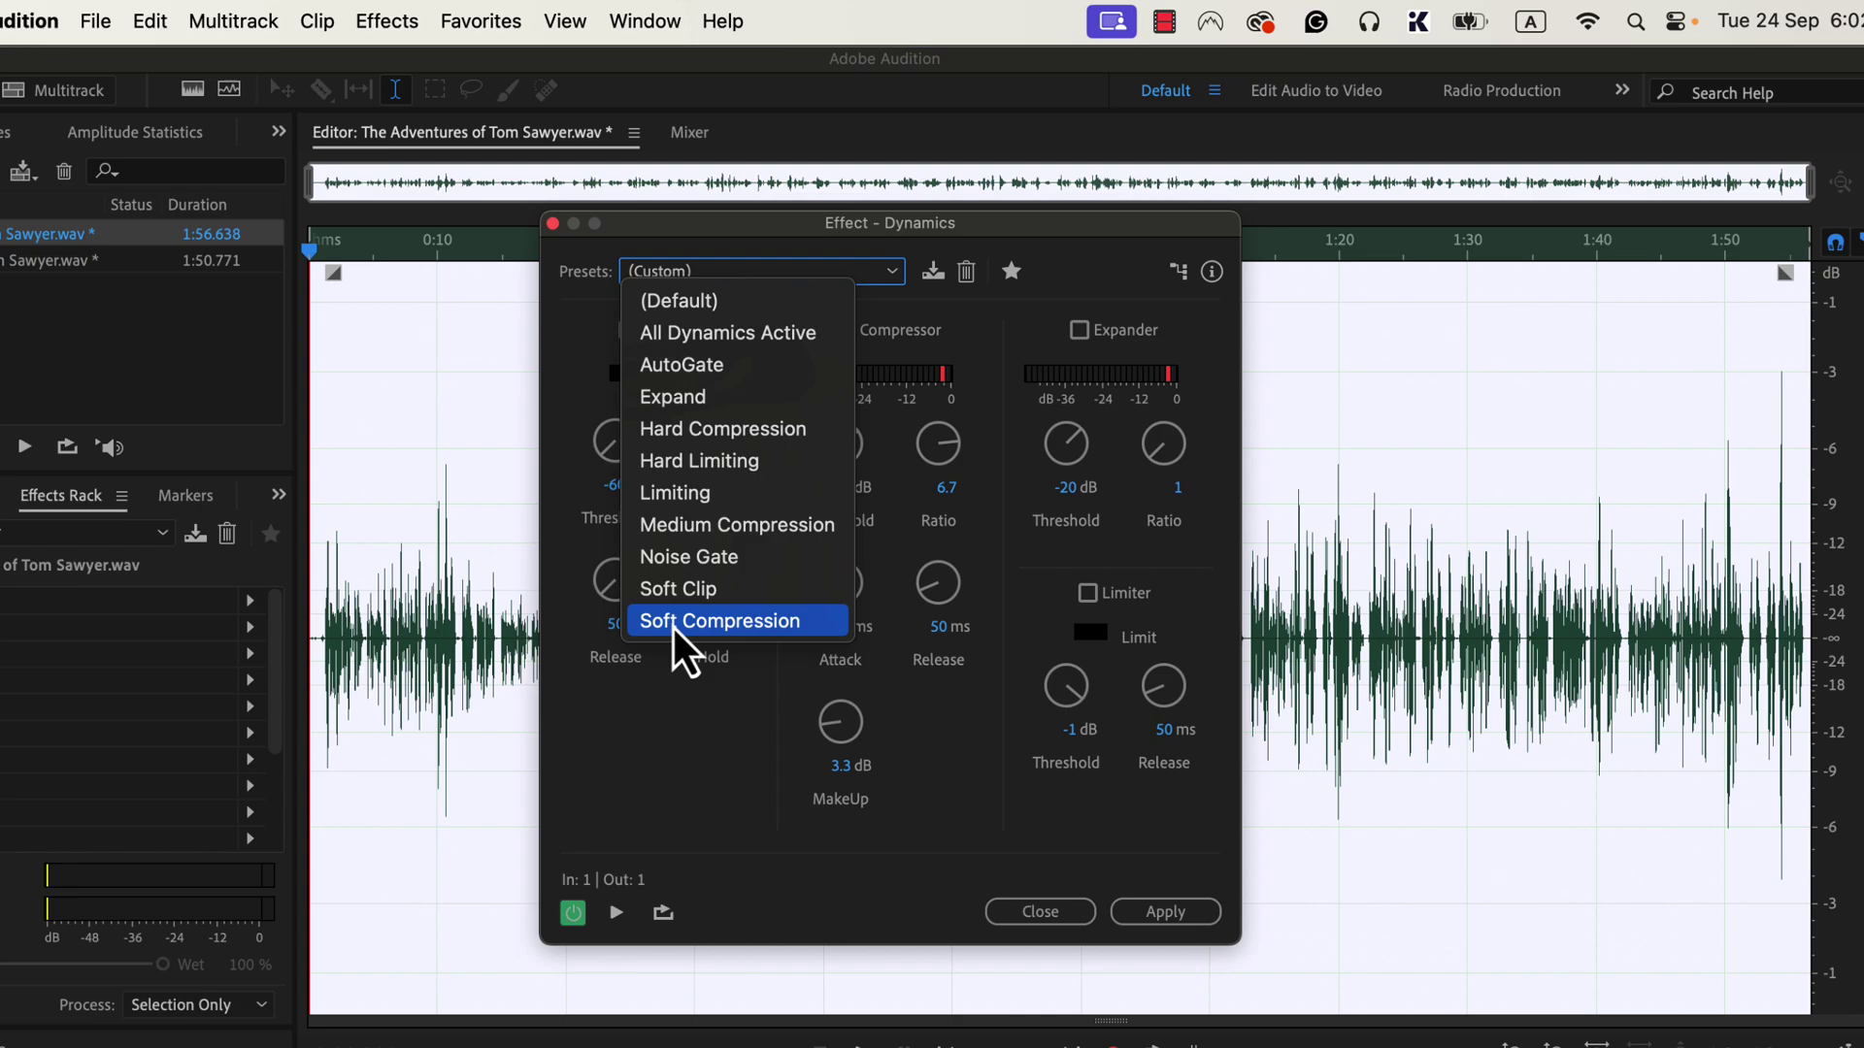
{"action": "left_click", "coordinate": [815, 630]}
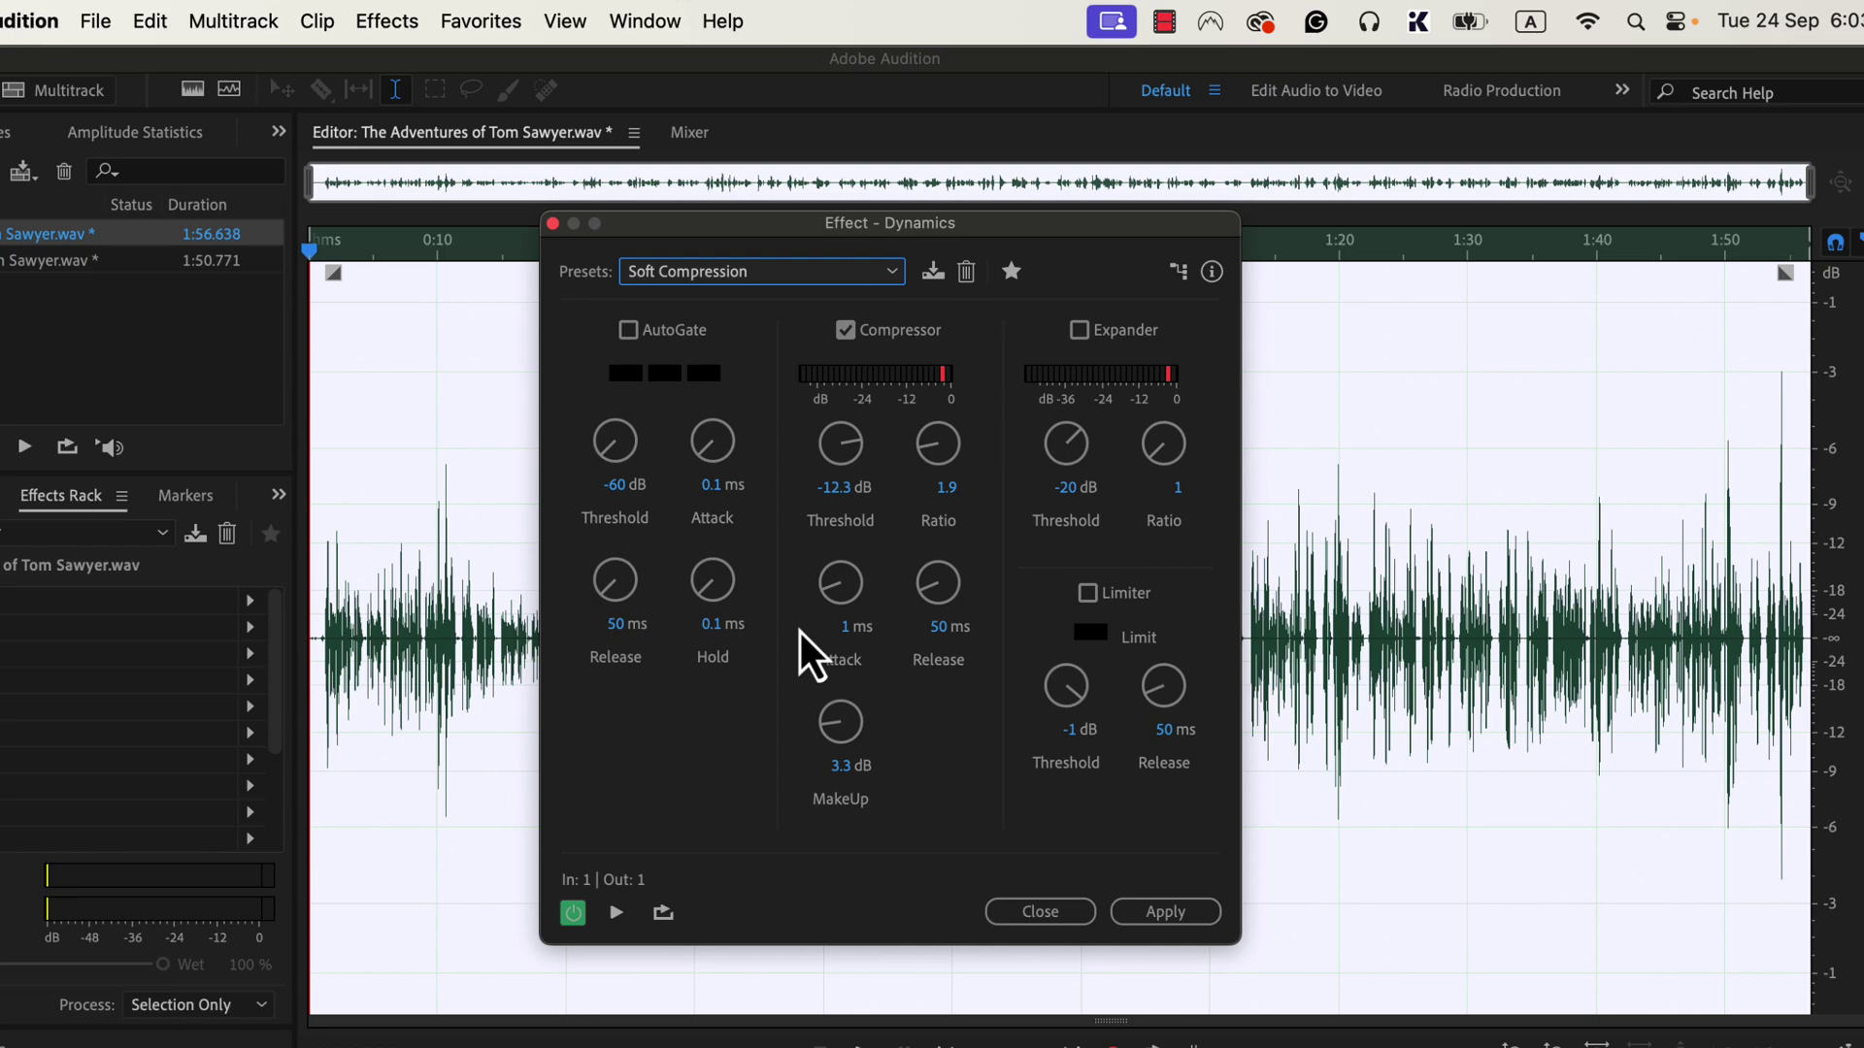
Step: Set the compressor threshold to -15.4 dB and the ratio to 2.7
{"action": "left_click_drag", "start_coordinate": [844, 449], "coordinate": [855, 455]}
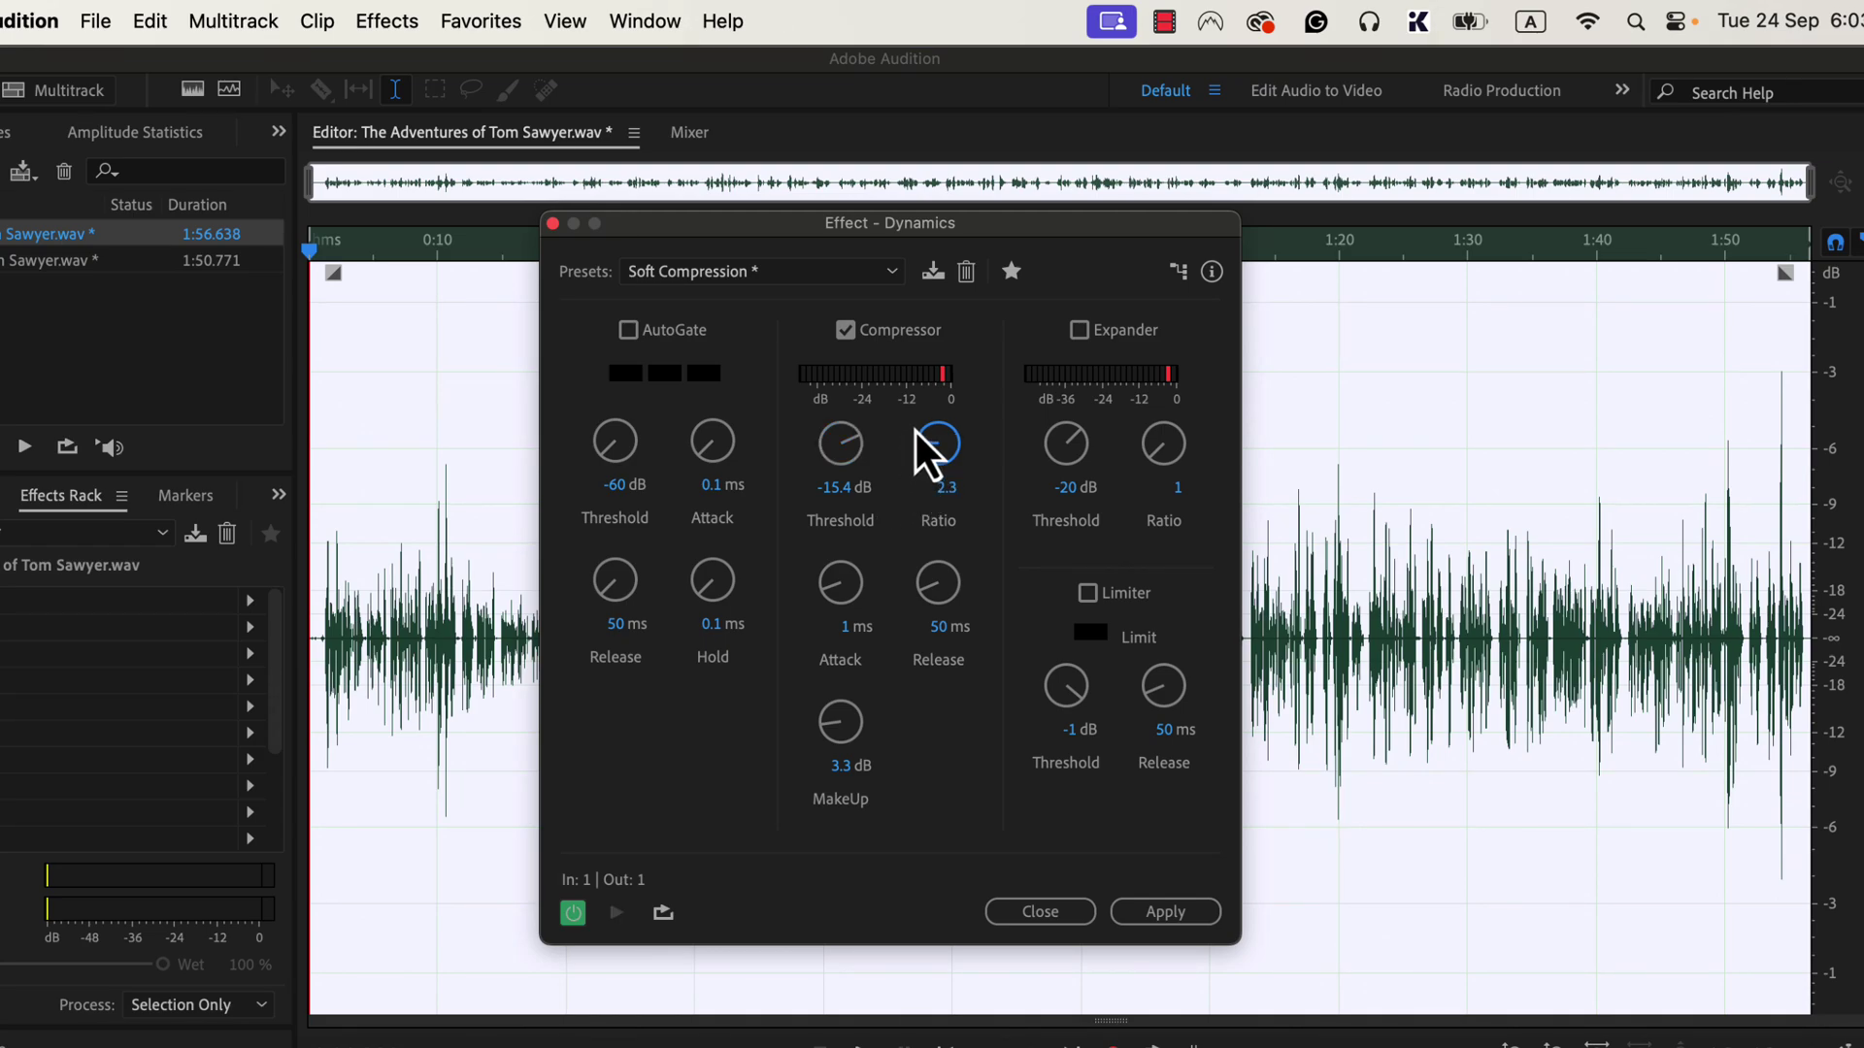
{"action": "left_click_drag", "start_coordinate": [925, 425], "coordinate": [927, 422]}
Step: Apply the modified Soft Compression dynamics to the Tom Sawyer recording
{"action": "left_click", "coordinate": [1136, 904]}
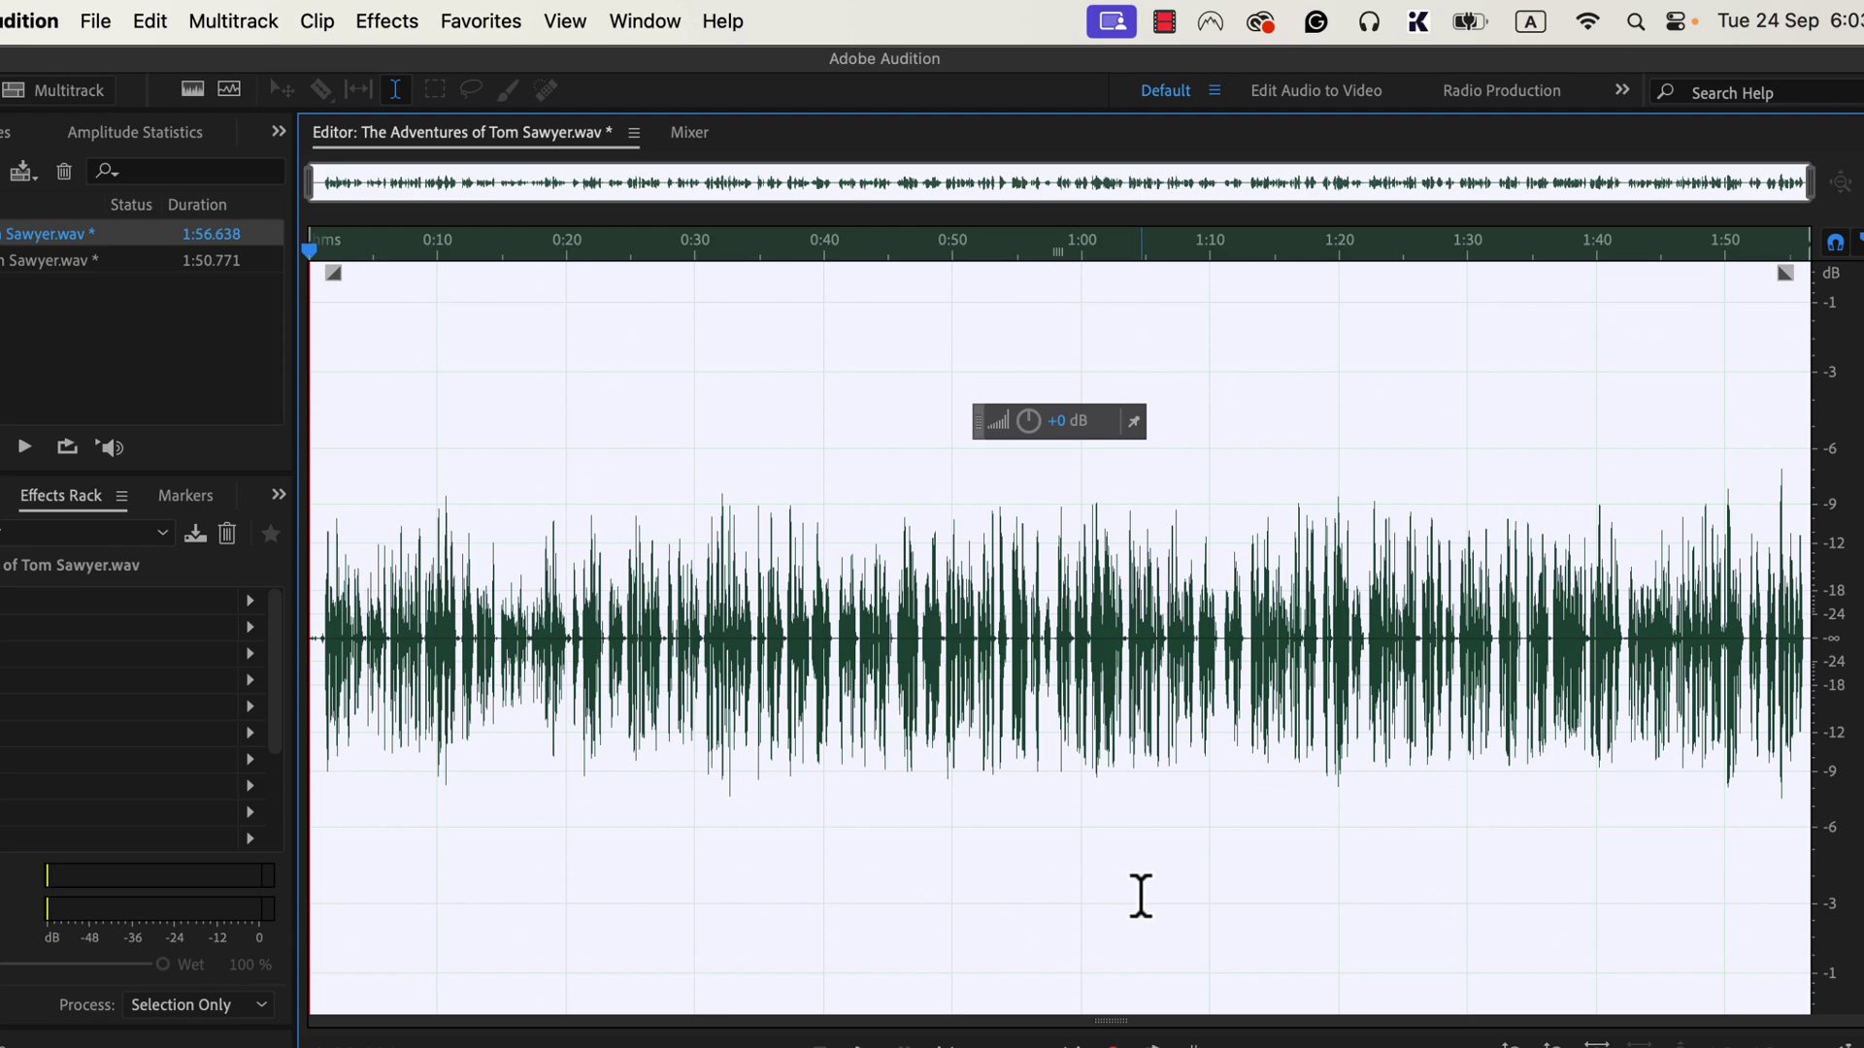
Step: Apply the Normalize to -3 dB favourite to the compressed Tom Sawyer narration
{"action": "left_click", "coordinate": [481, 20]}
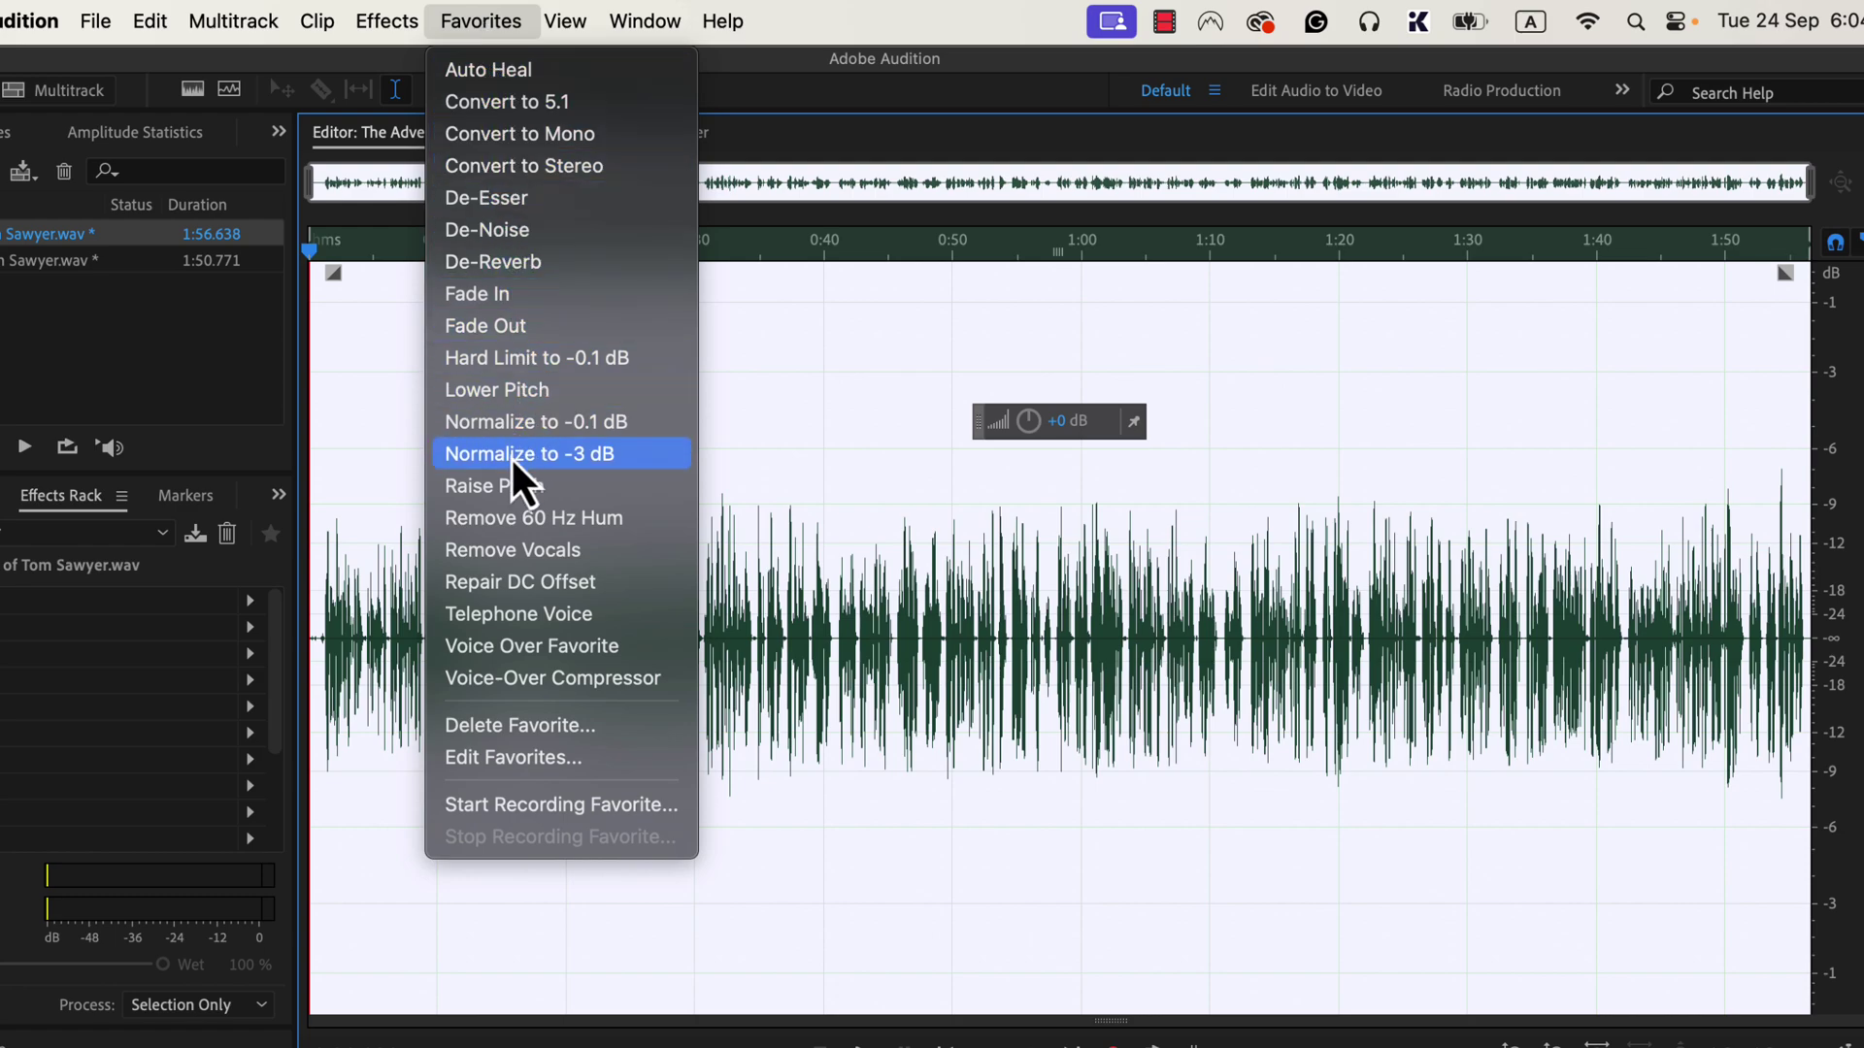
{"action": "left_click", "coordinate": [636, 454]}
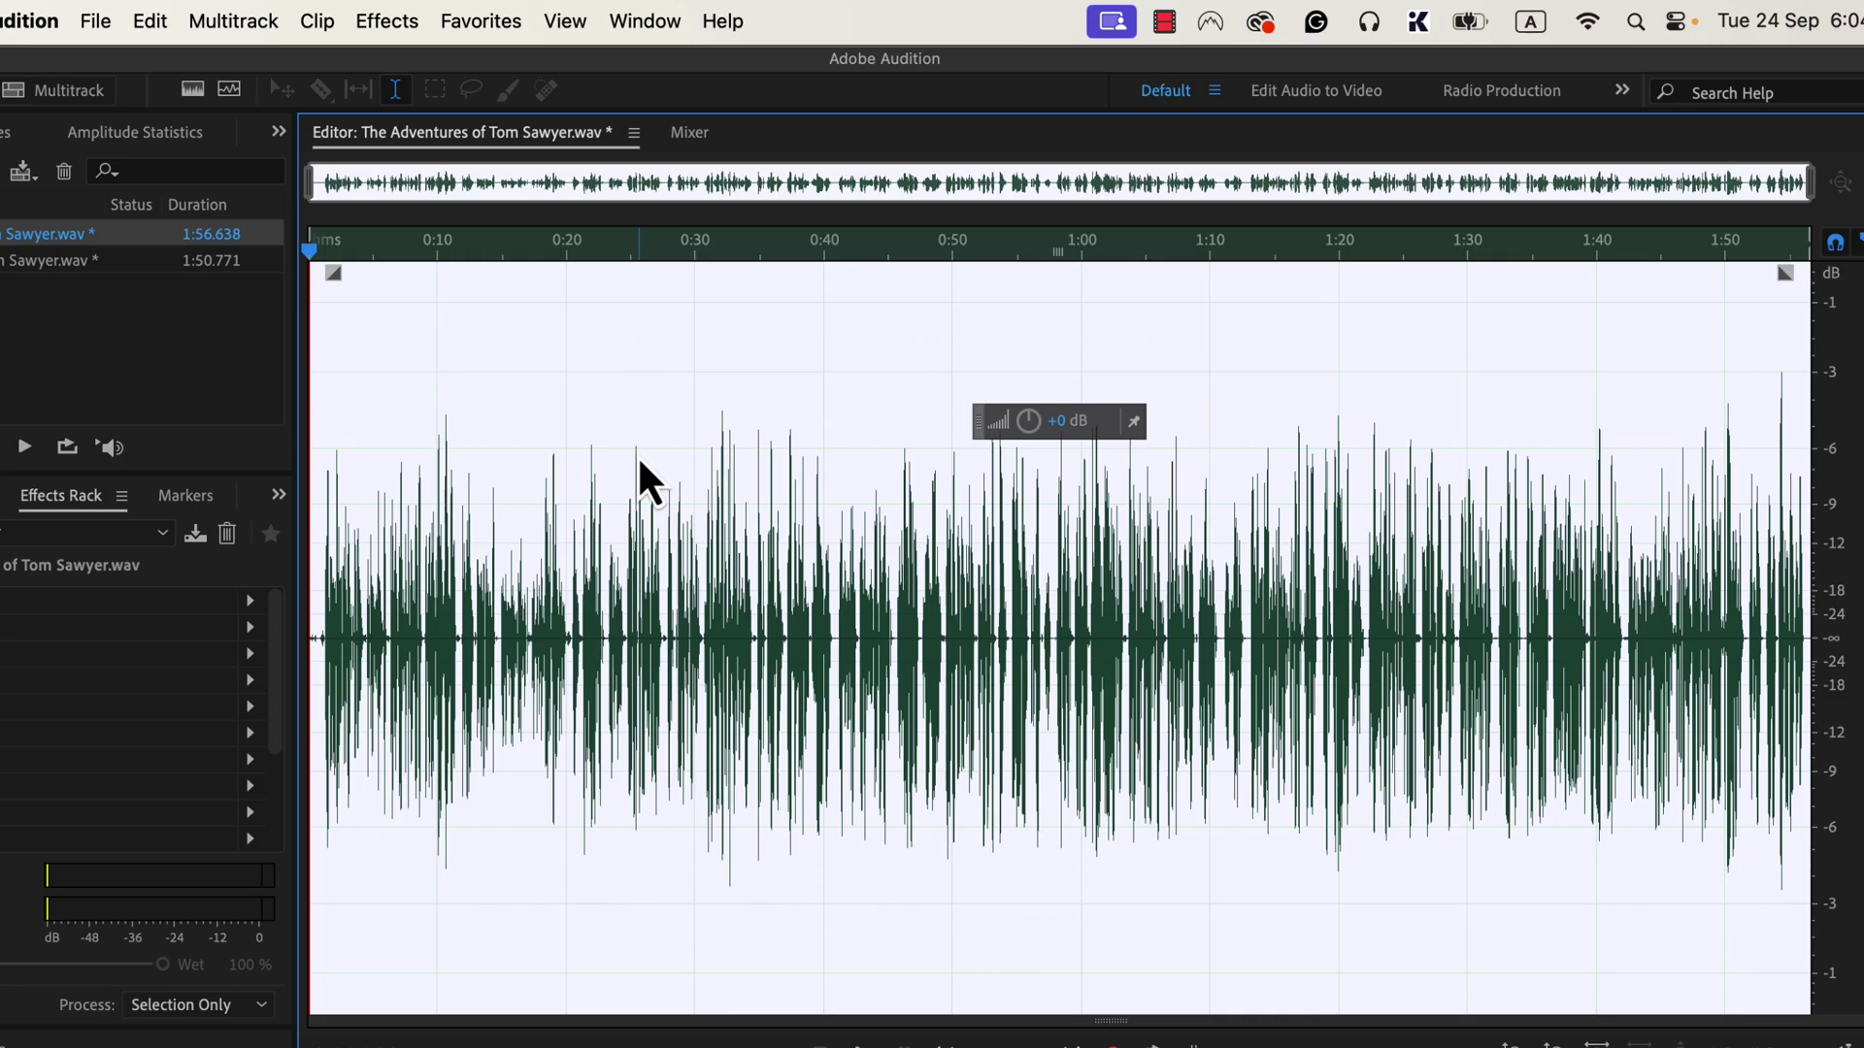
{"action": "left_click", "coordinate": [319, 502]}
{"action": "key", "text": "space"}
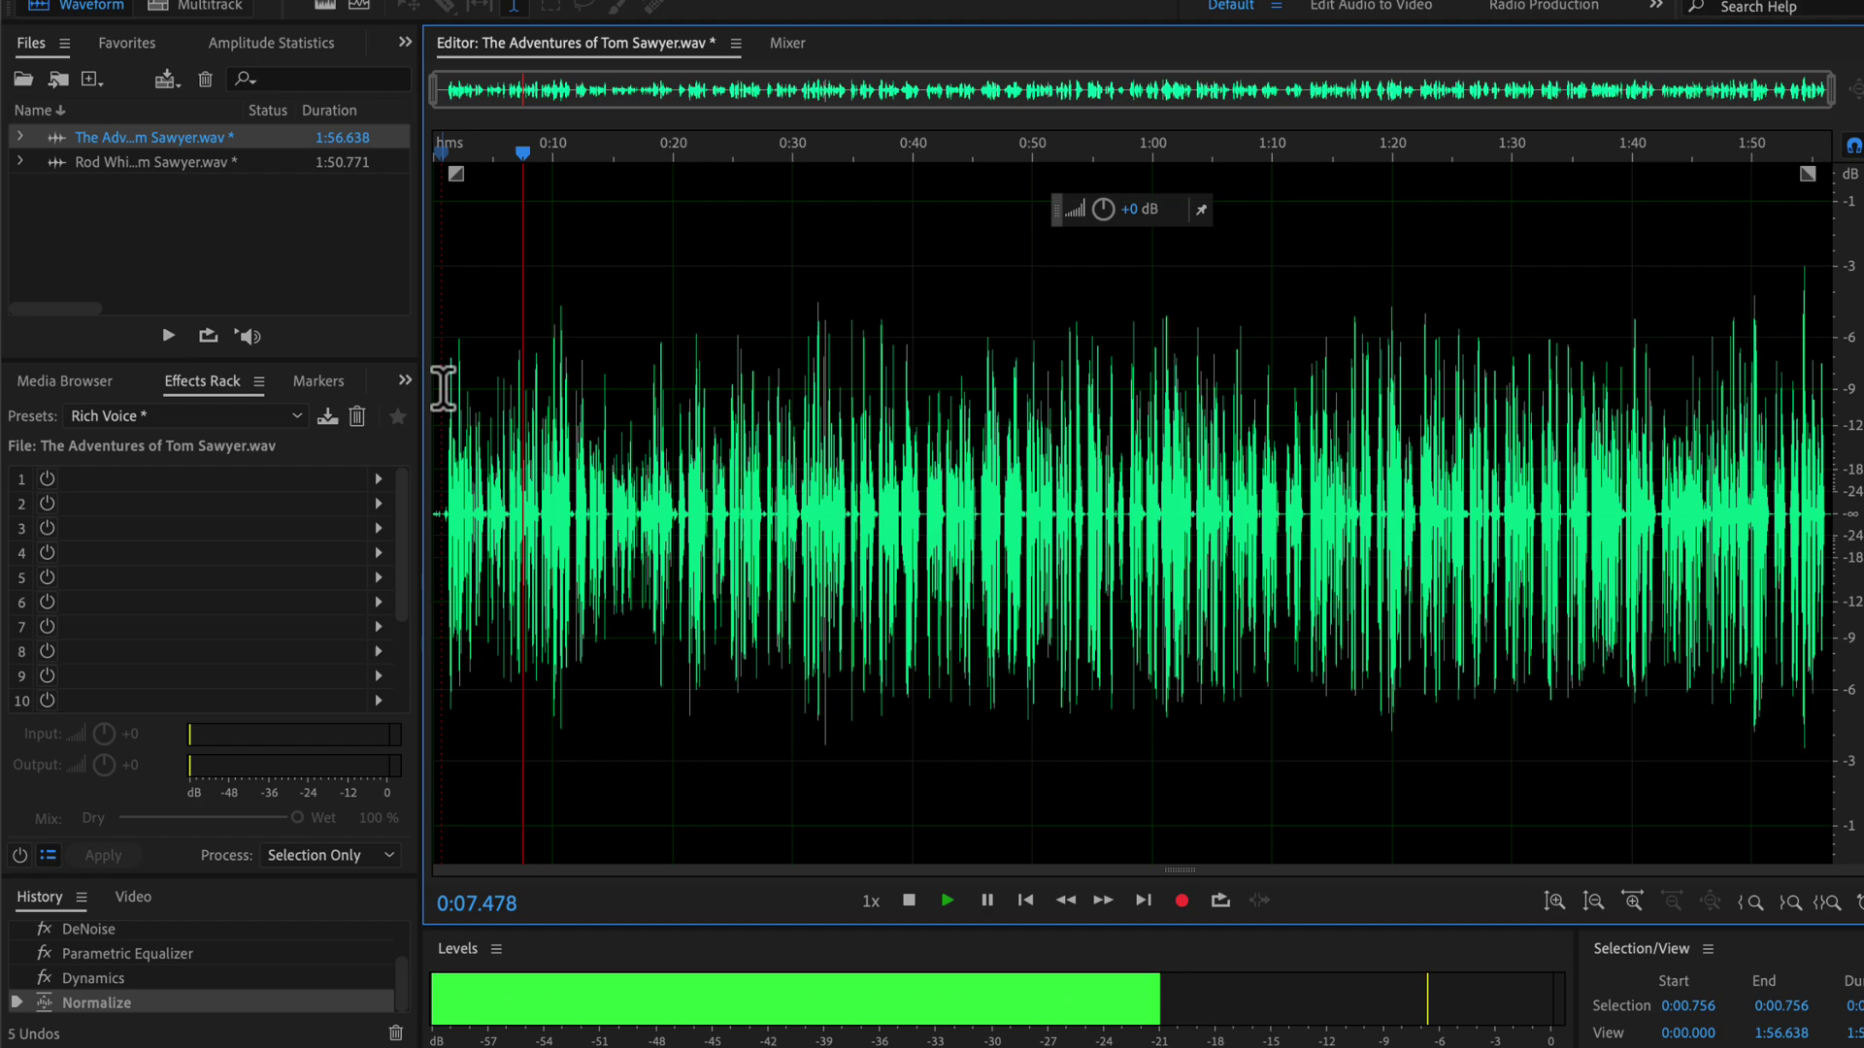
{"action": "scroll", "coordinate": [194, 972], "scroll_direction": "up", "scroll_amount": 1}
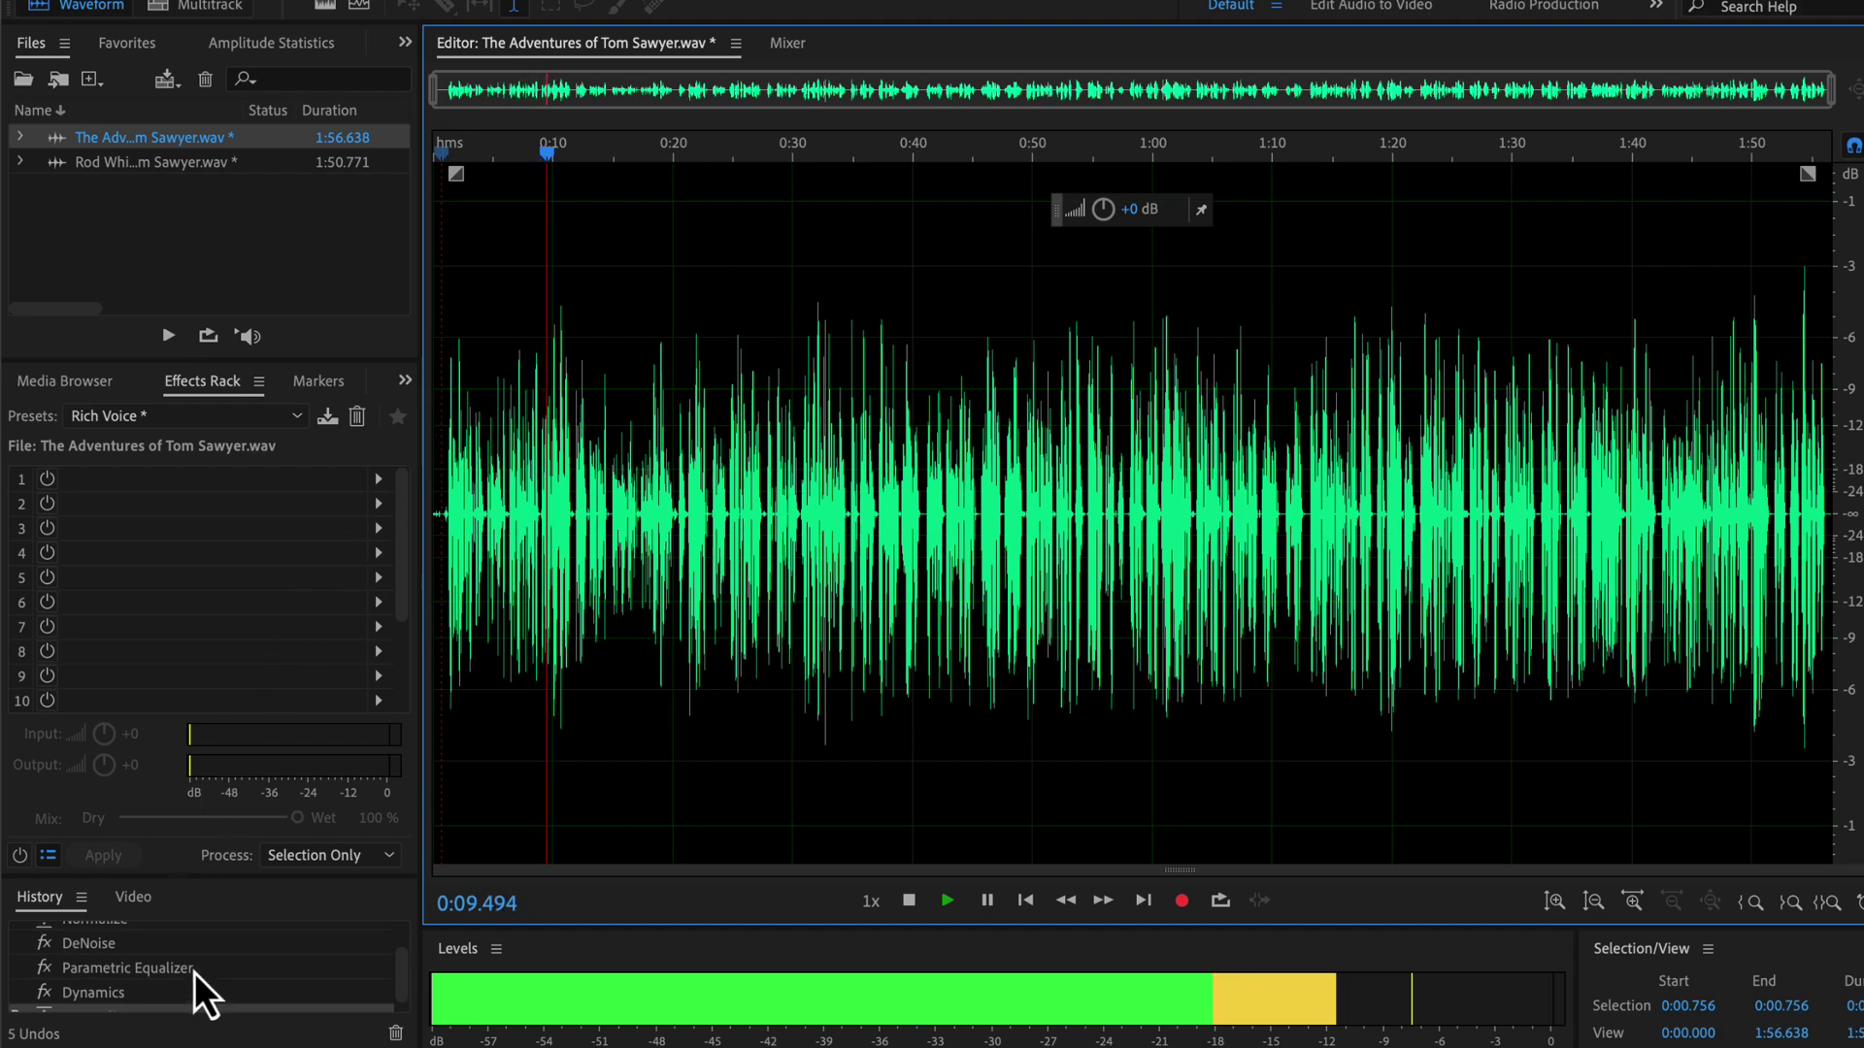
{"action": "scroll", "coordinate": [194, 972], "scroll_direction": "up", "scroll_amount": 1}
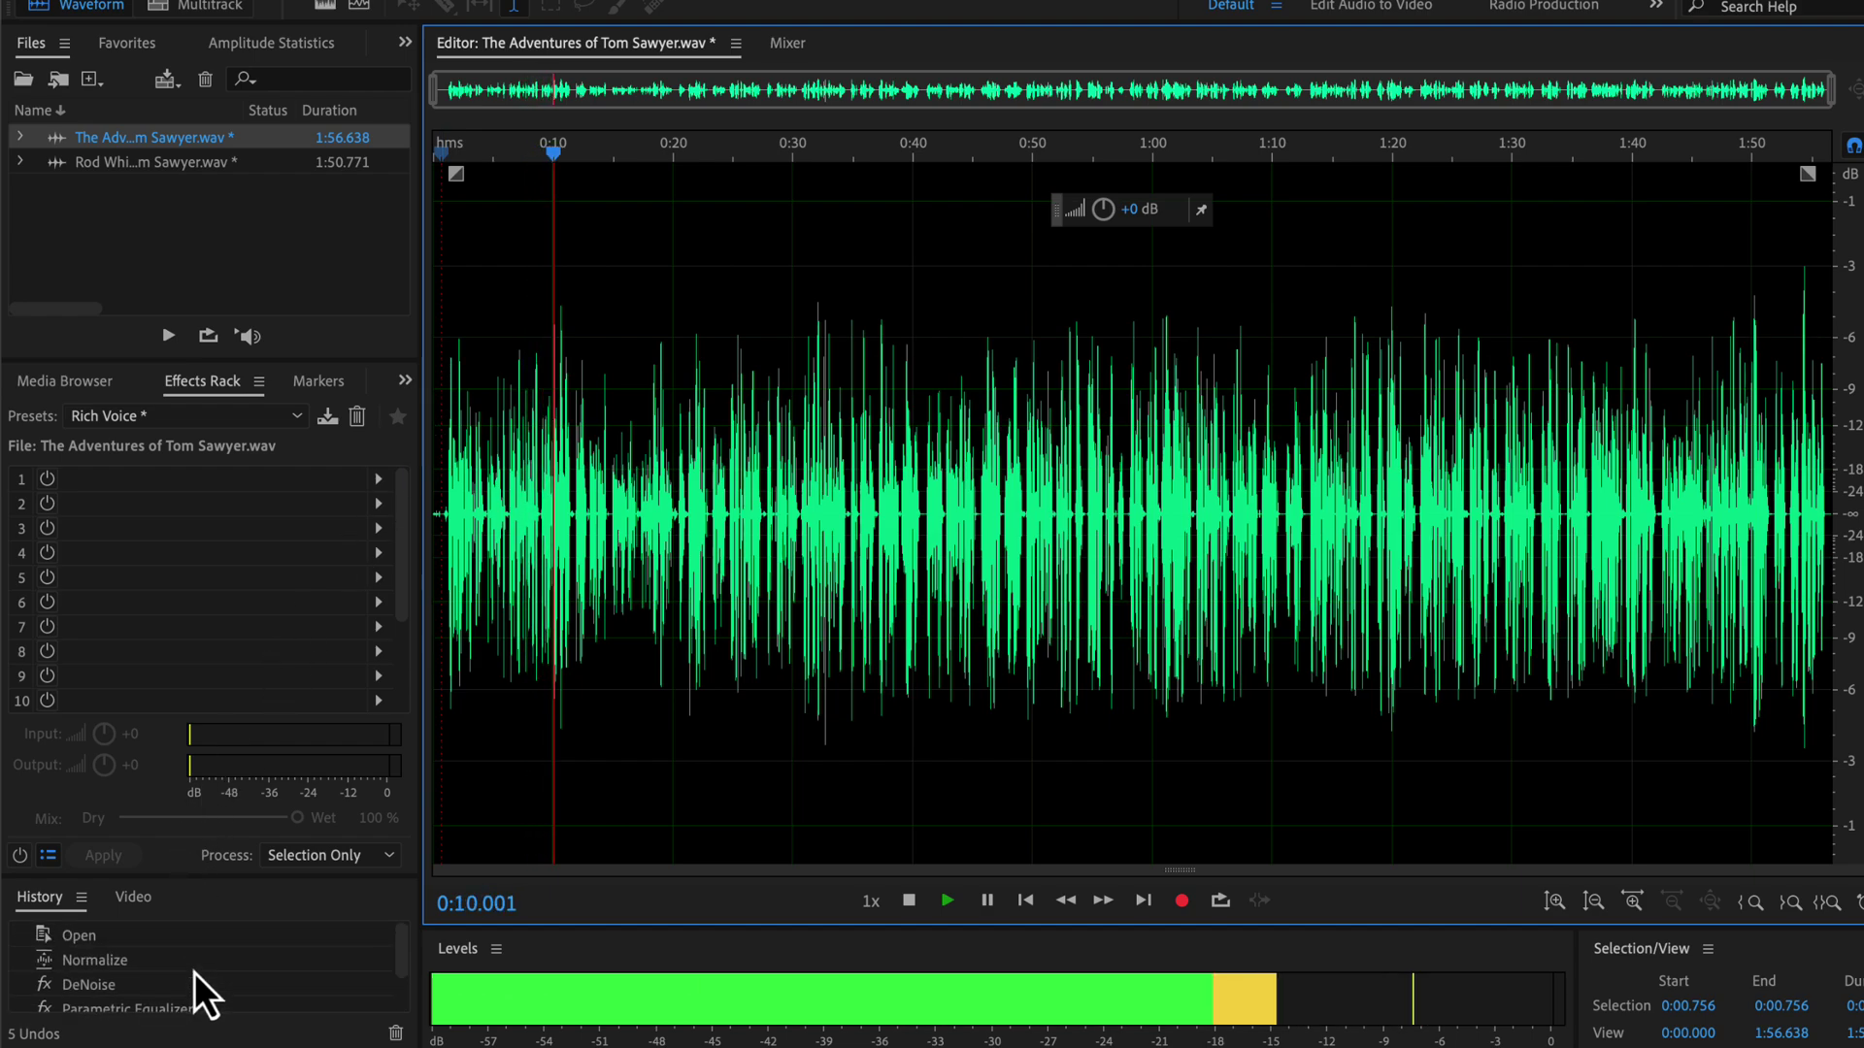
{"action": "left_click", "coordinate": [106, 943]}
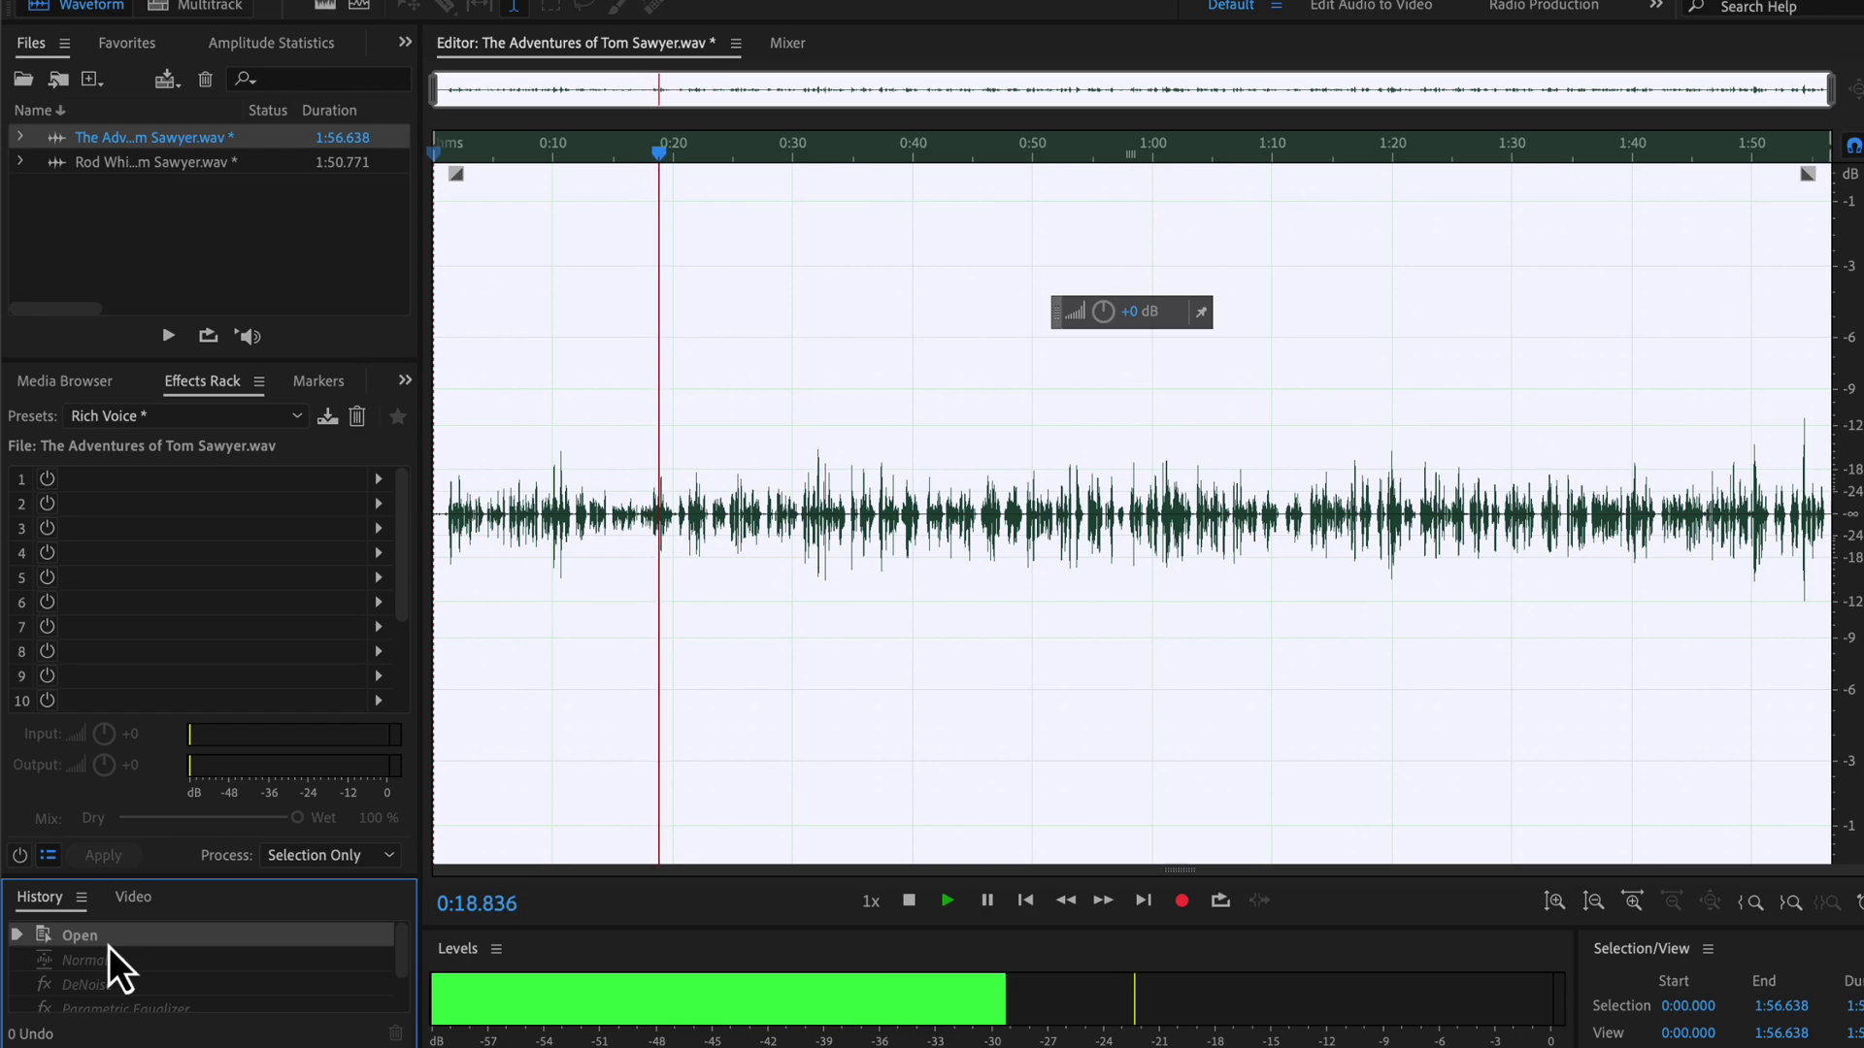
{"action": "scroll", "coordinate": [112, 951], "scroll_direction": "down", "scroll_amount": 2}
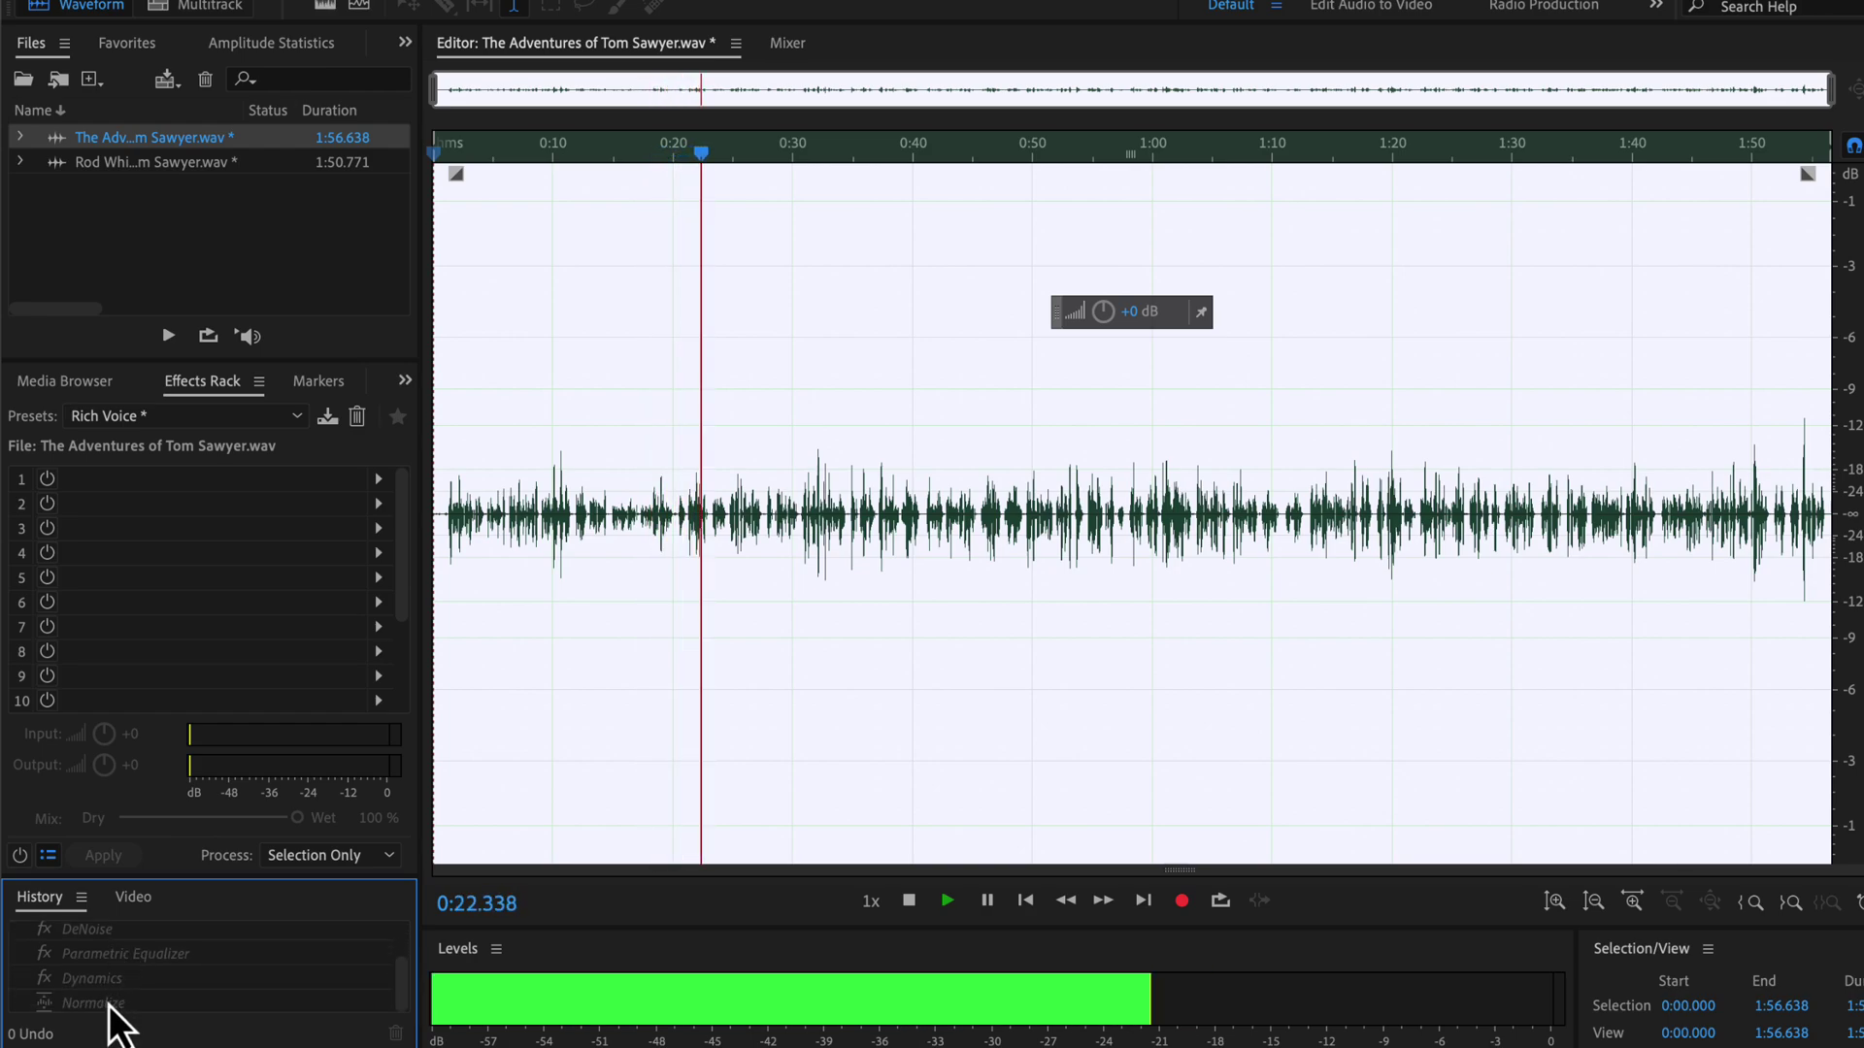
{"action": "left_click", "coordinate": [109, 1005]}
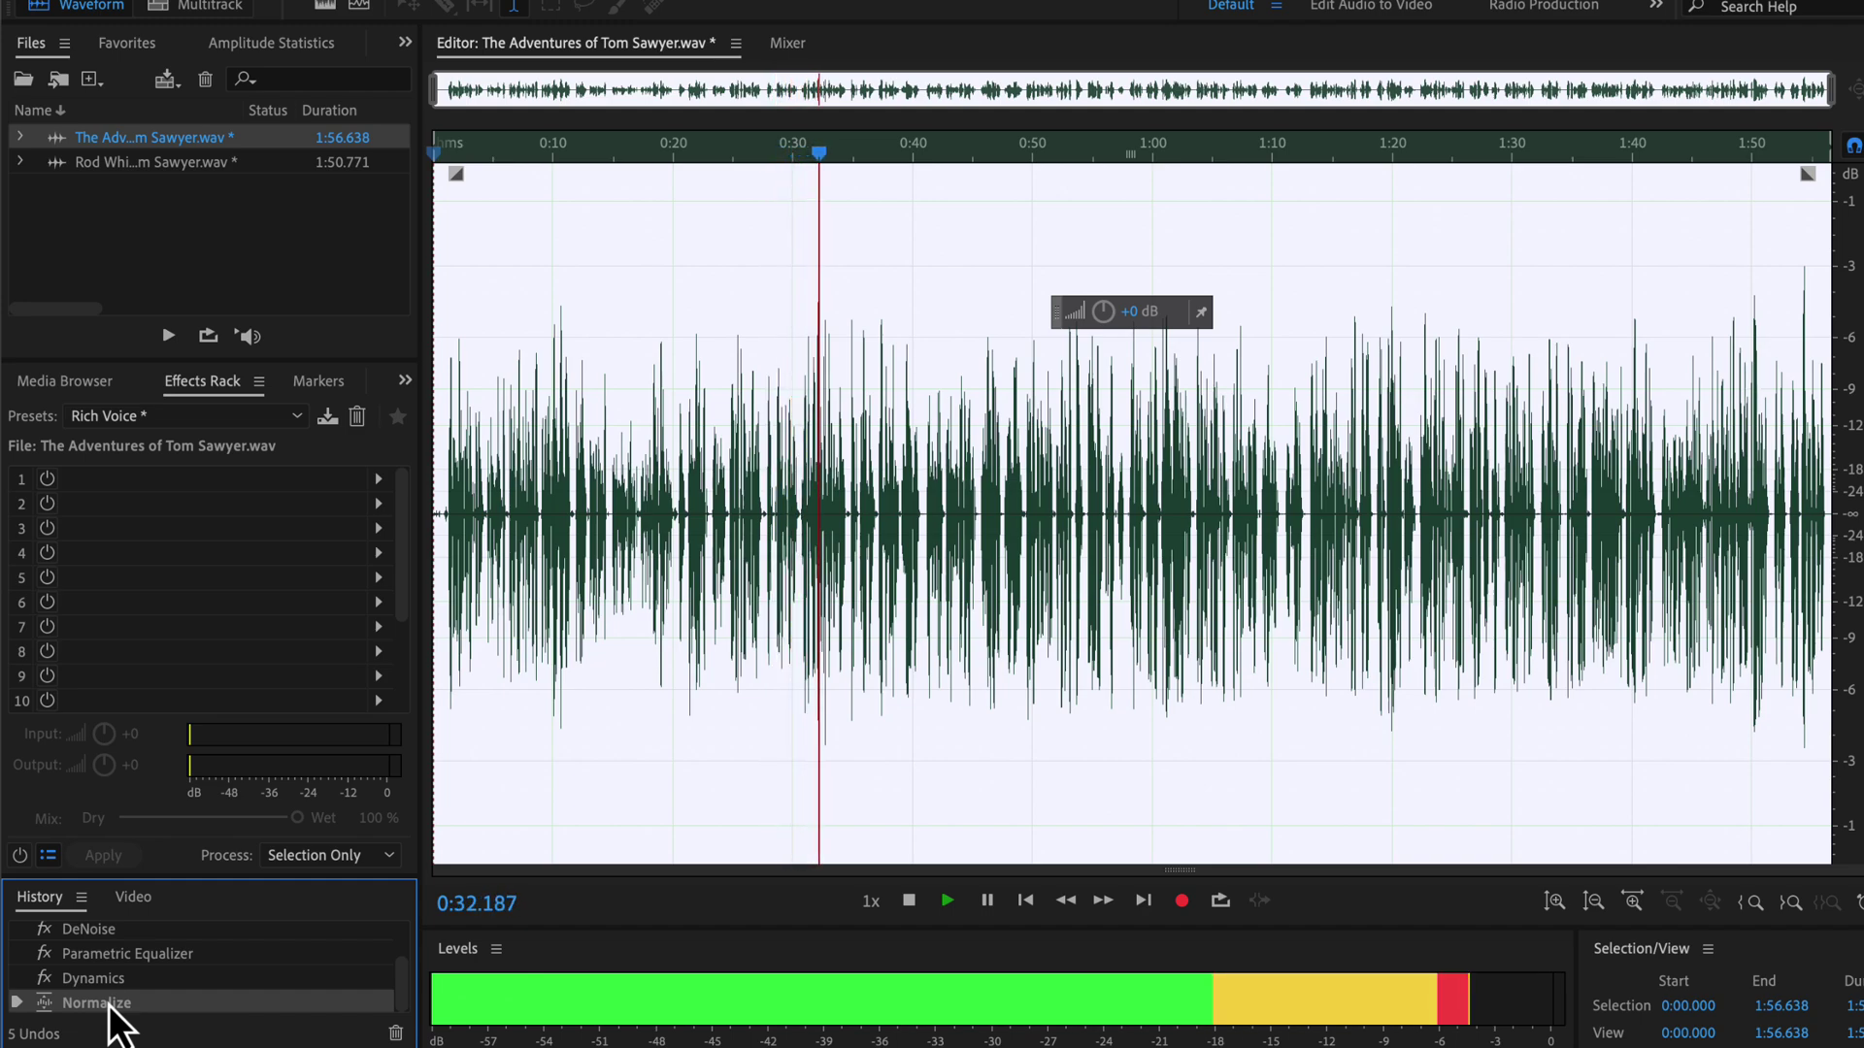
{"action": "scroll", "coordinate": [116, 1019], "scroll_direction": "up", "scroll_amount": 2}
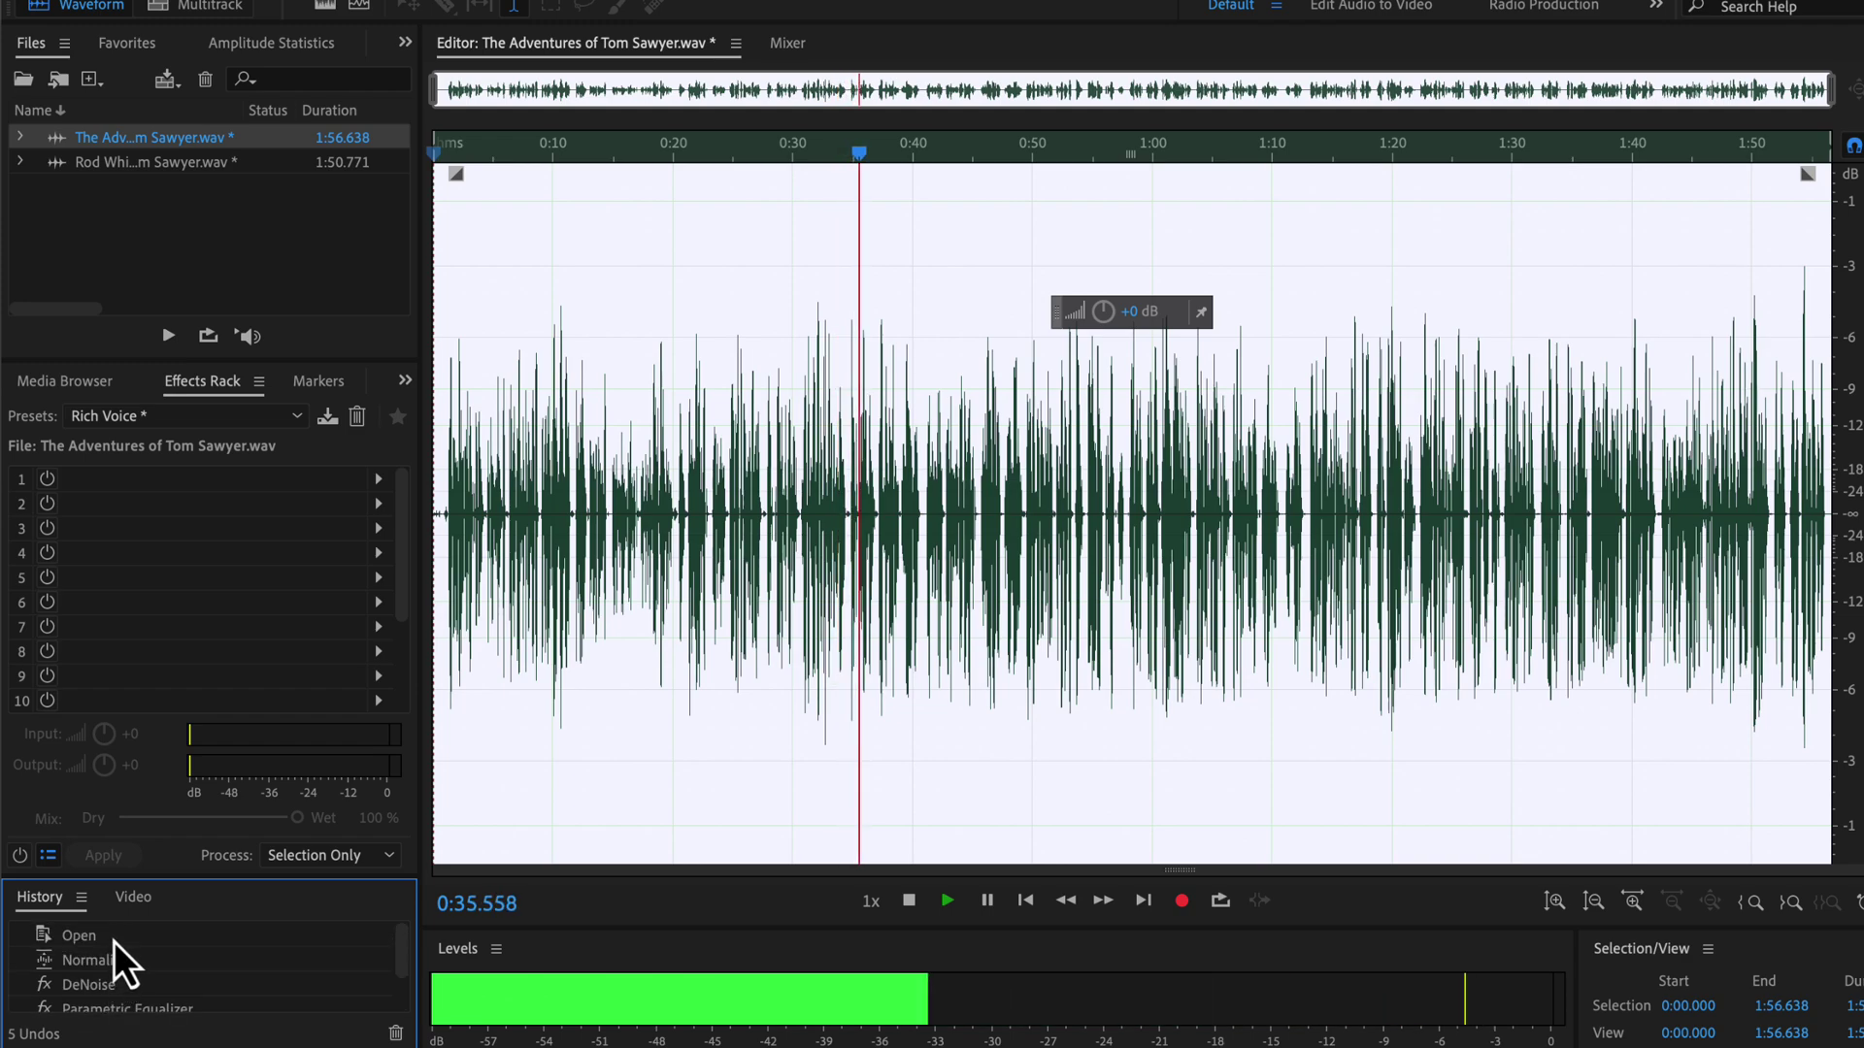
{"action": "left_click", "coordinate": [113, 940]}
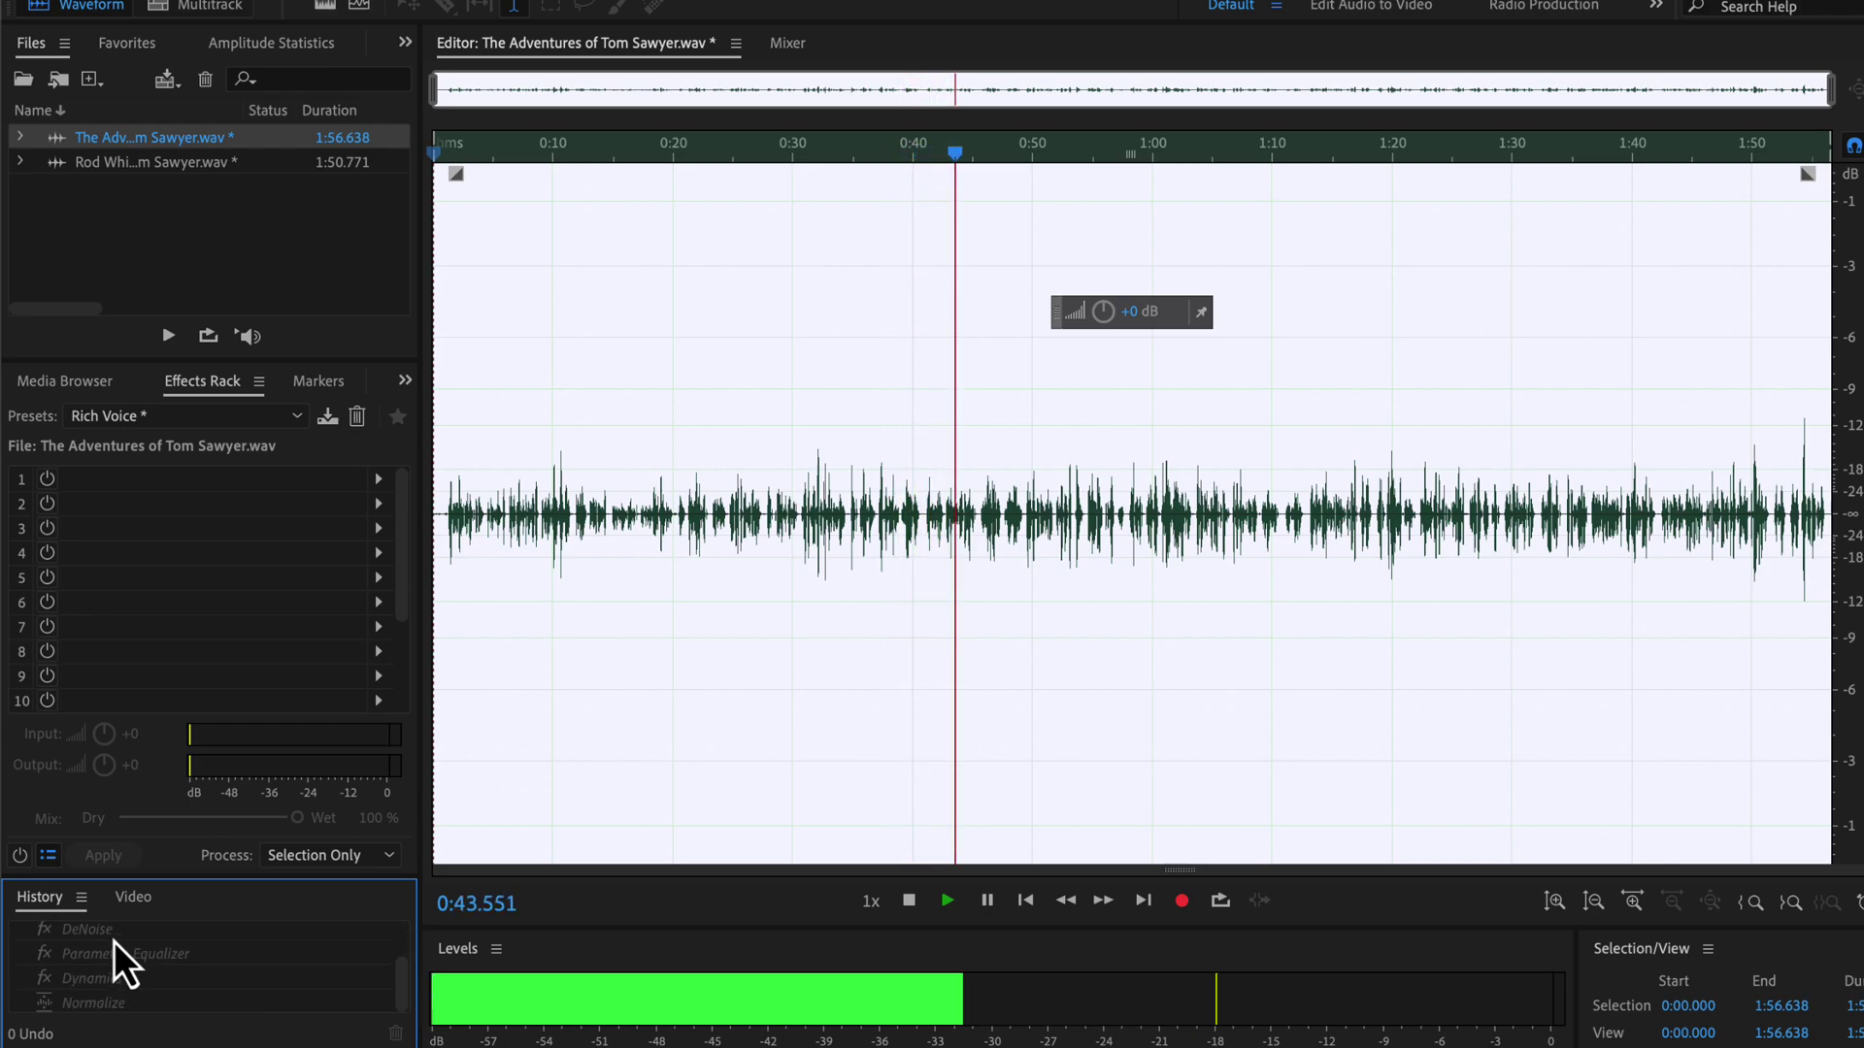
{"action": "scroll", "coordinate": [115, 1005], "scroll_direction": "down", "scroll_amount": 2}
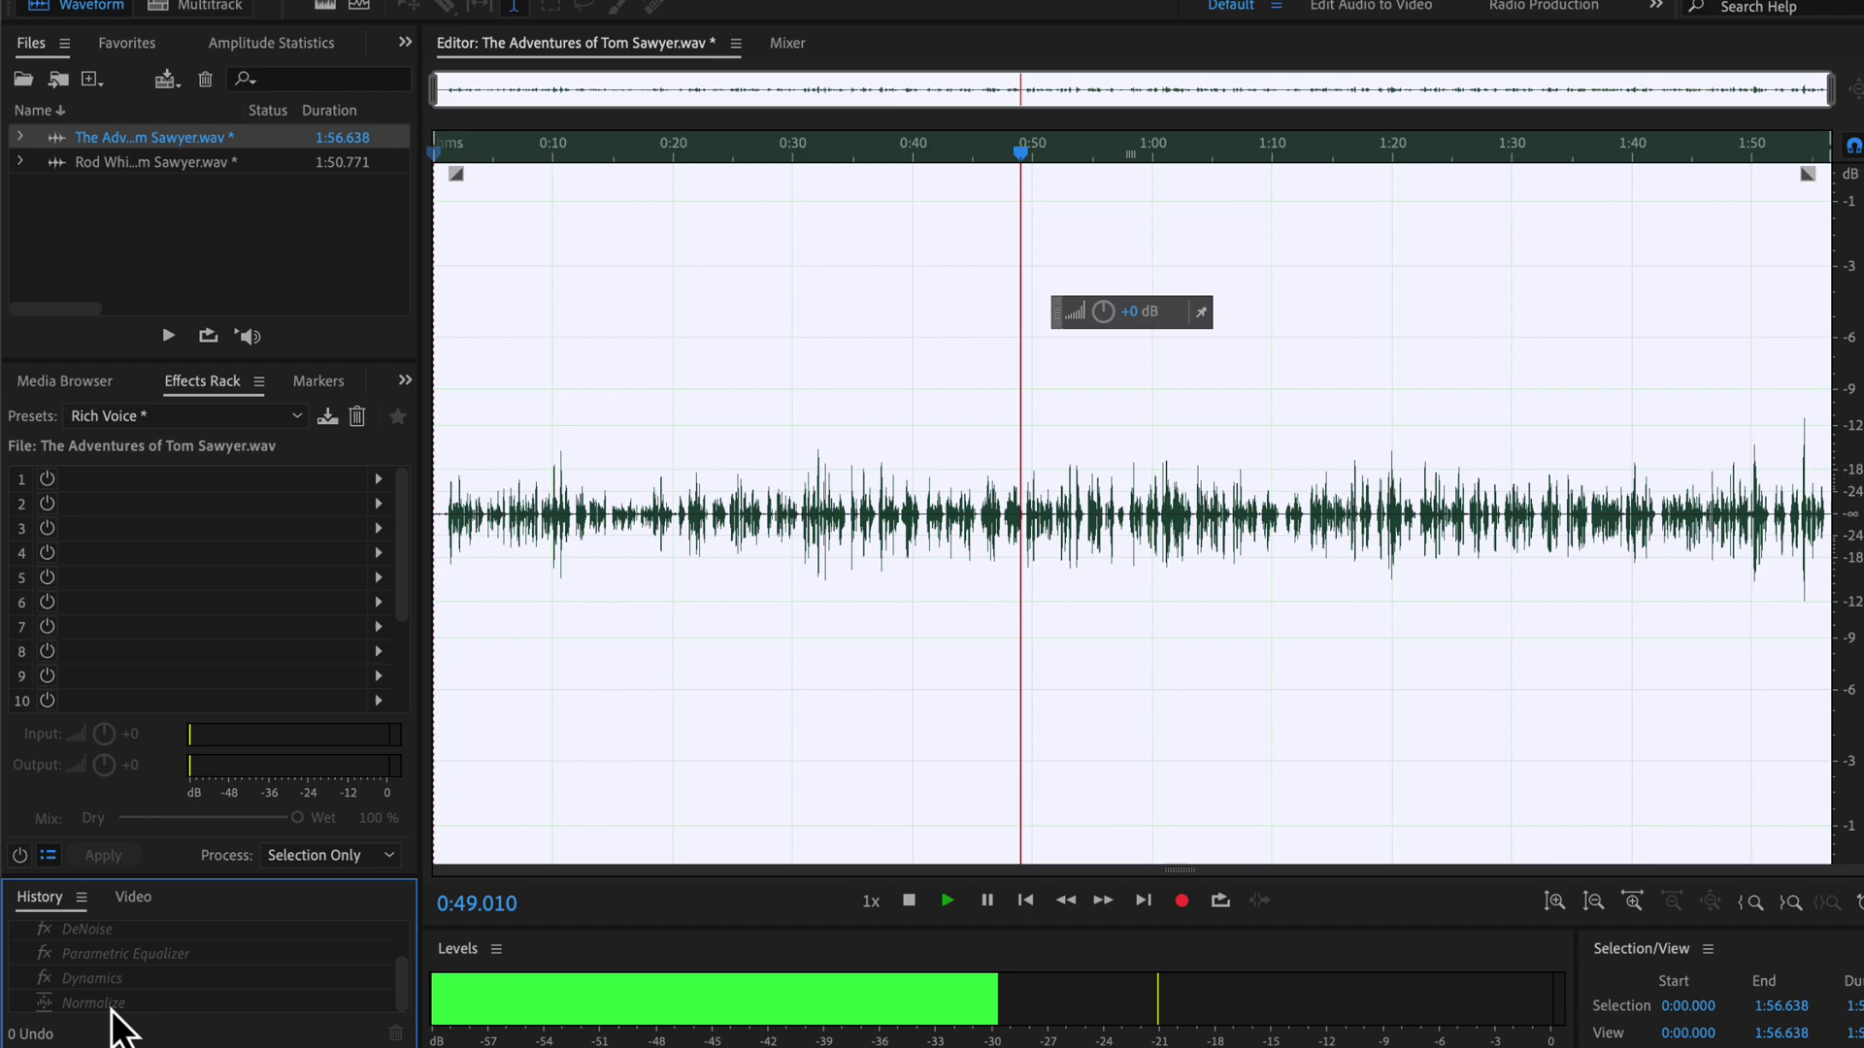
{"action": "left_click", "coordinate": [115, 1007]}
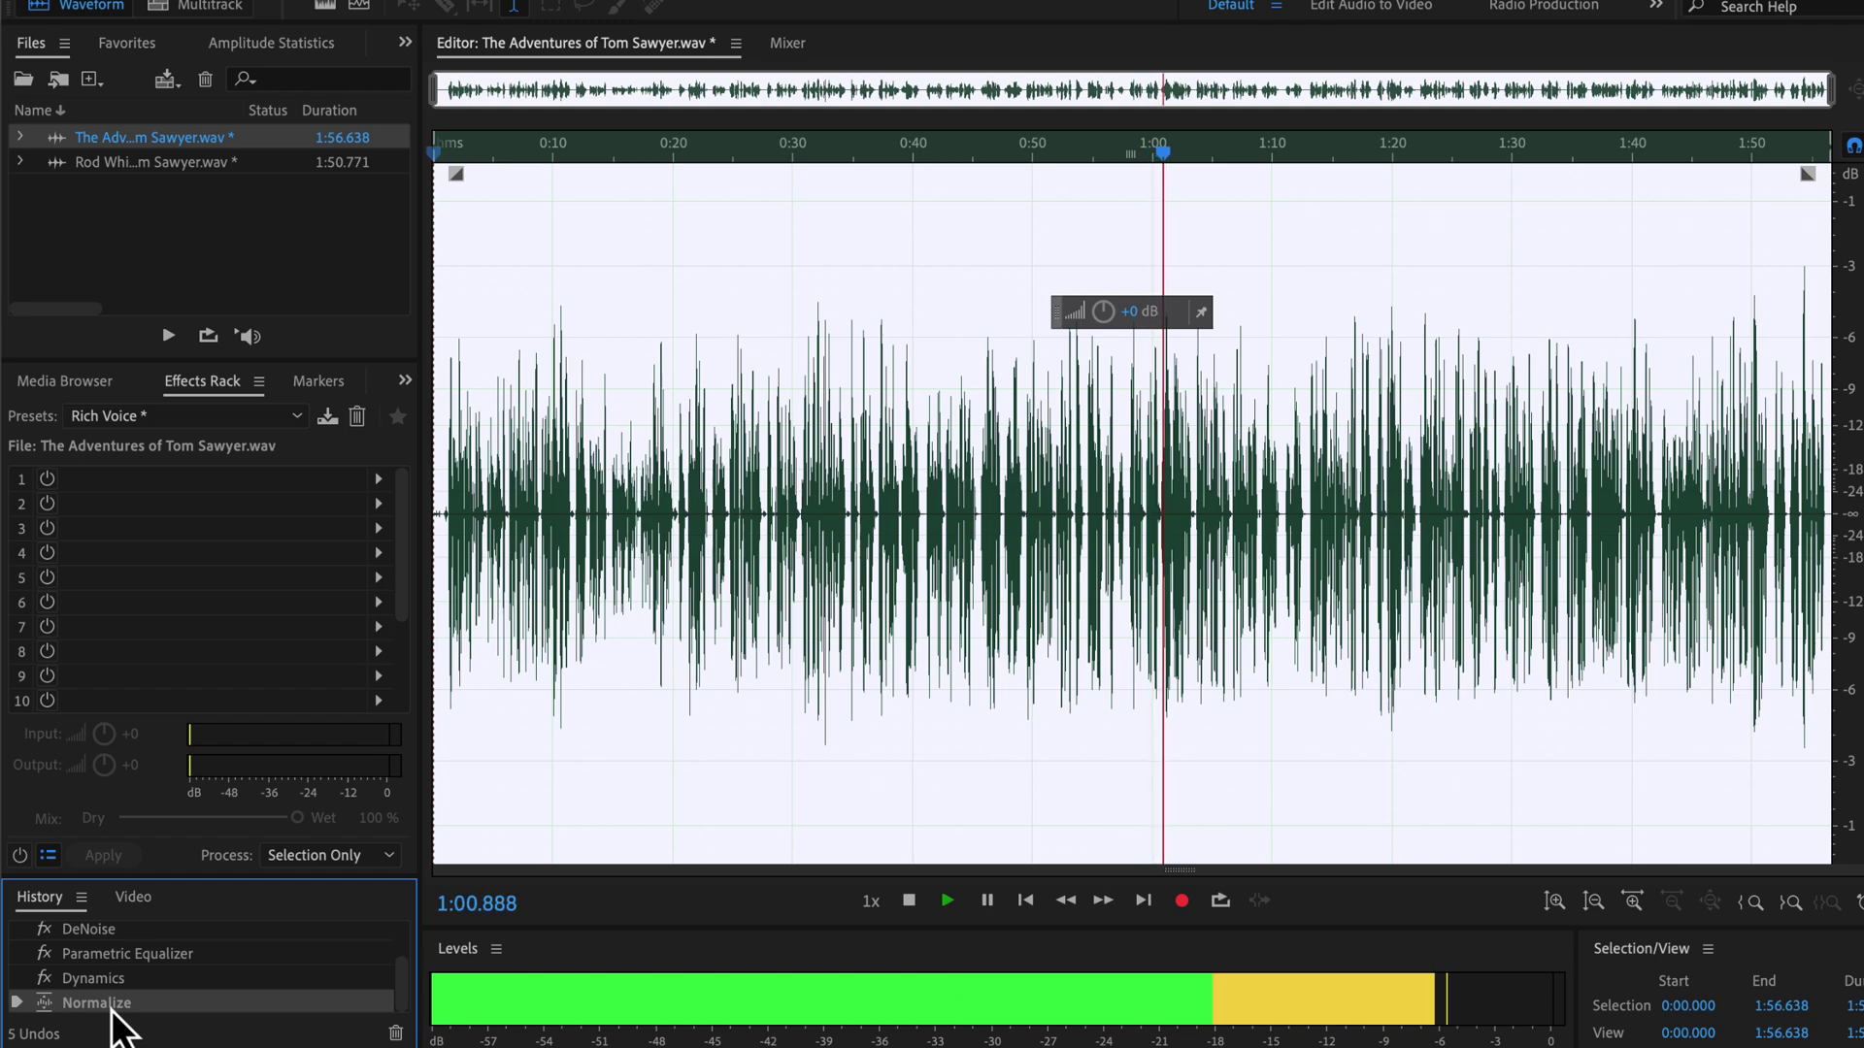
{"action": "key", "text": "space"}
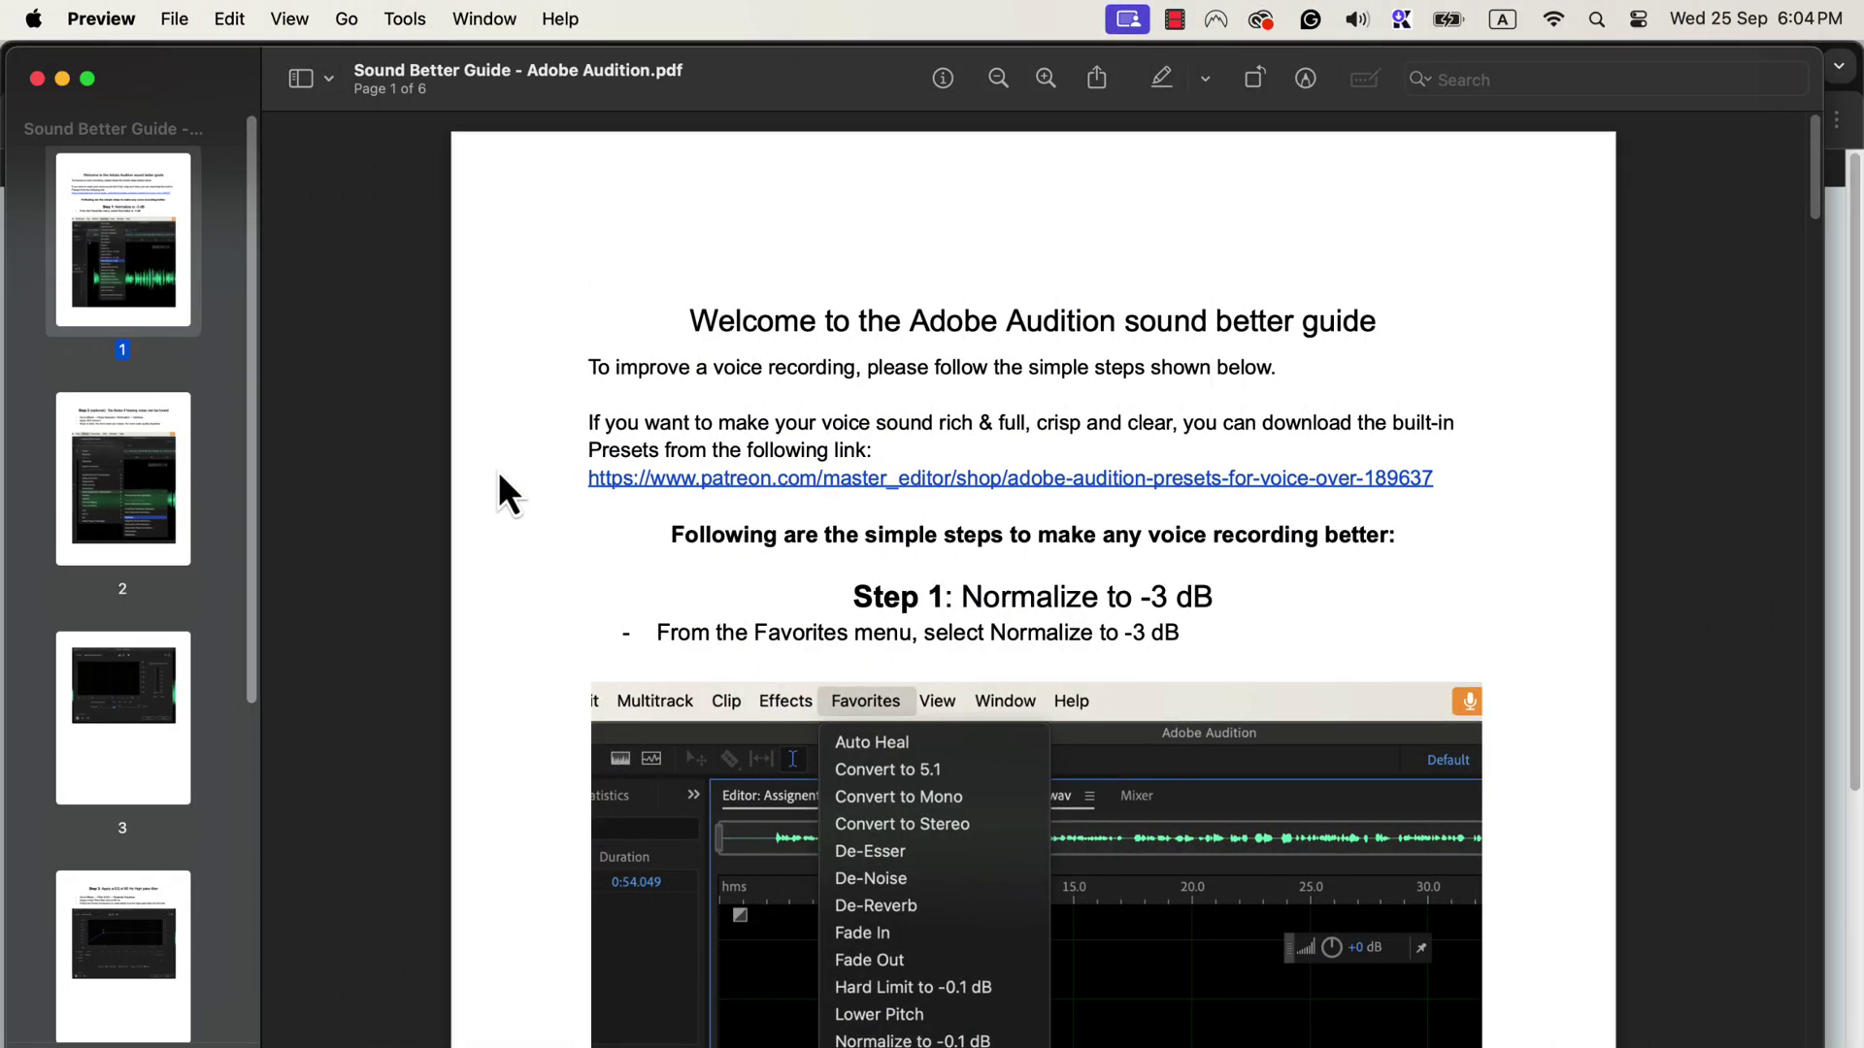
{"action": "scroll", "coordinate": [499, 464], "scroll_direction": "down", "scroll_amount": 5}
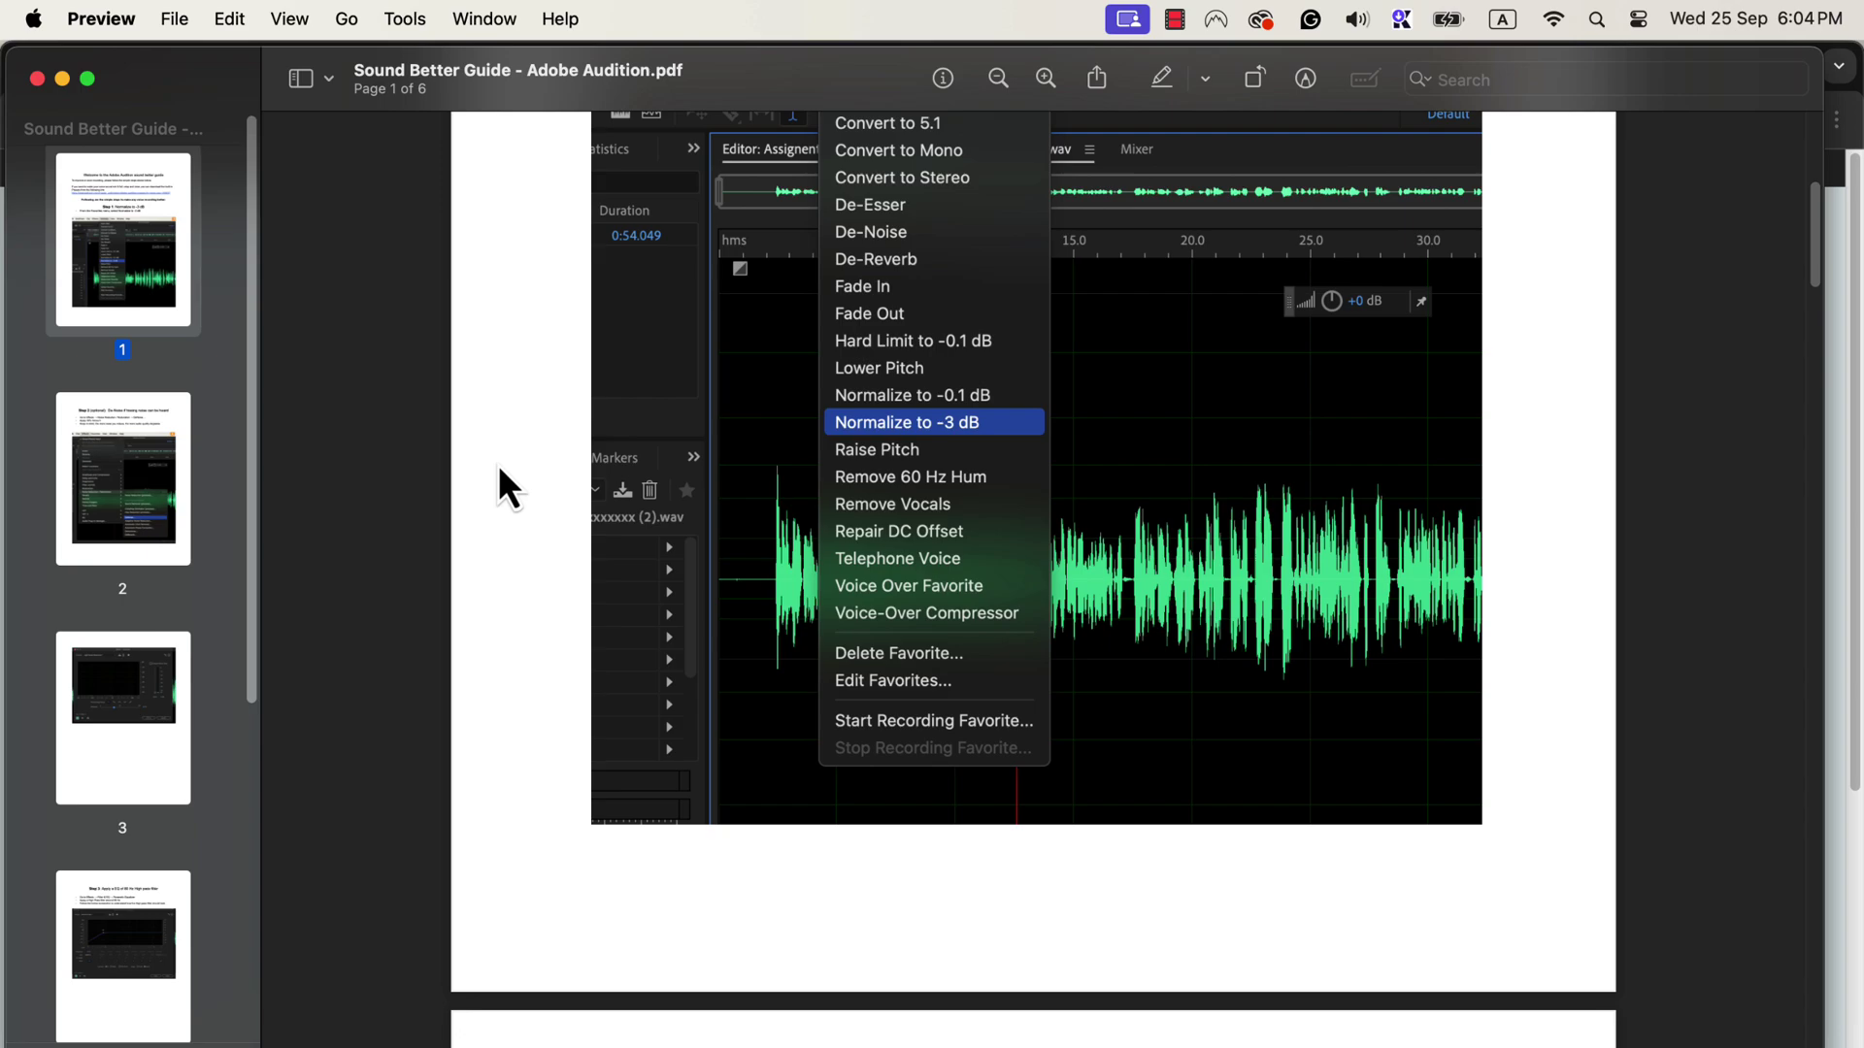
{"action": "scroll", "coordinate": [500, 470], "scroll_direction": "down", "scroll_amount": 2}
{"action": "scroll", "coordinate": [500, 469], "scroll_direction": "down", "scroll_amount": 1}
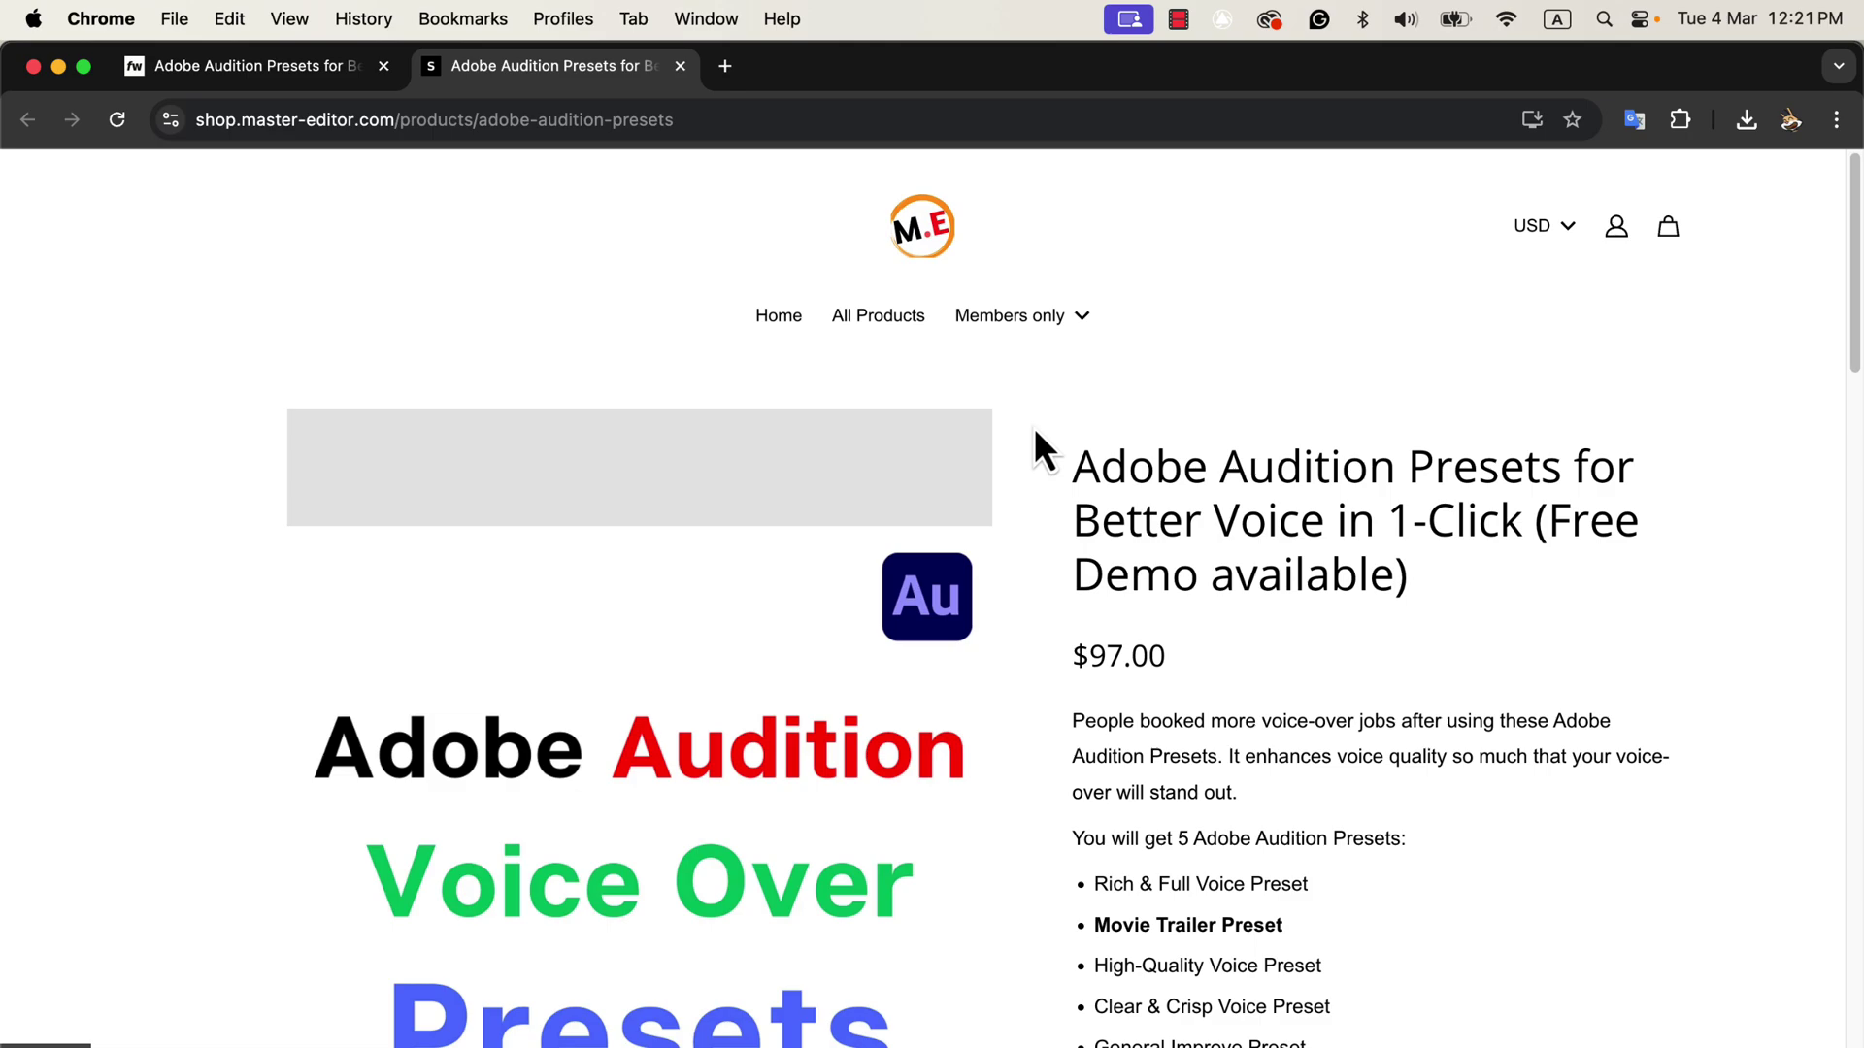
{"action": "scroll", "coordinate": [1035, 430], "scroll_direction": "down", "scroll_amount": 3}
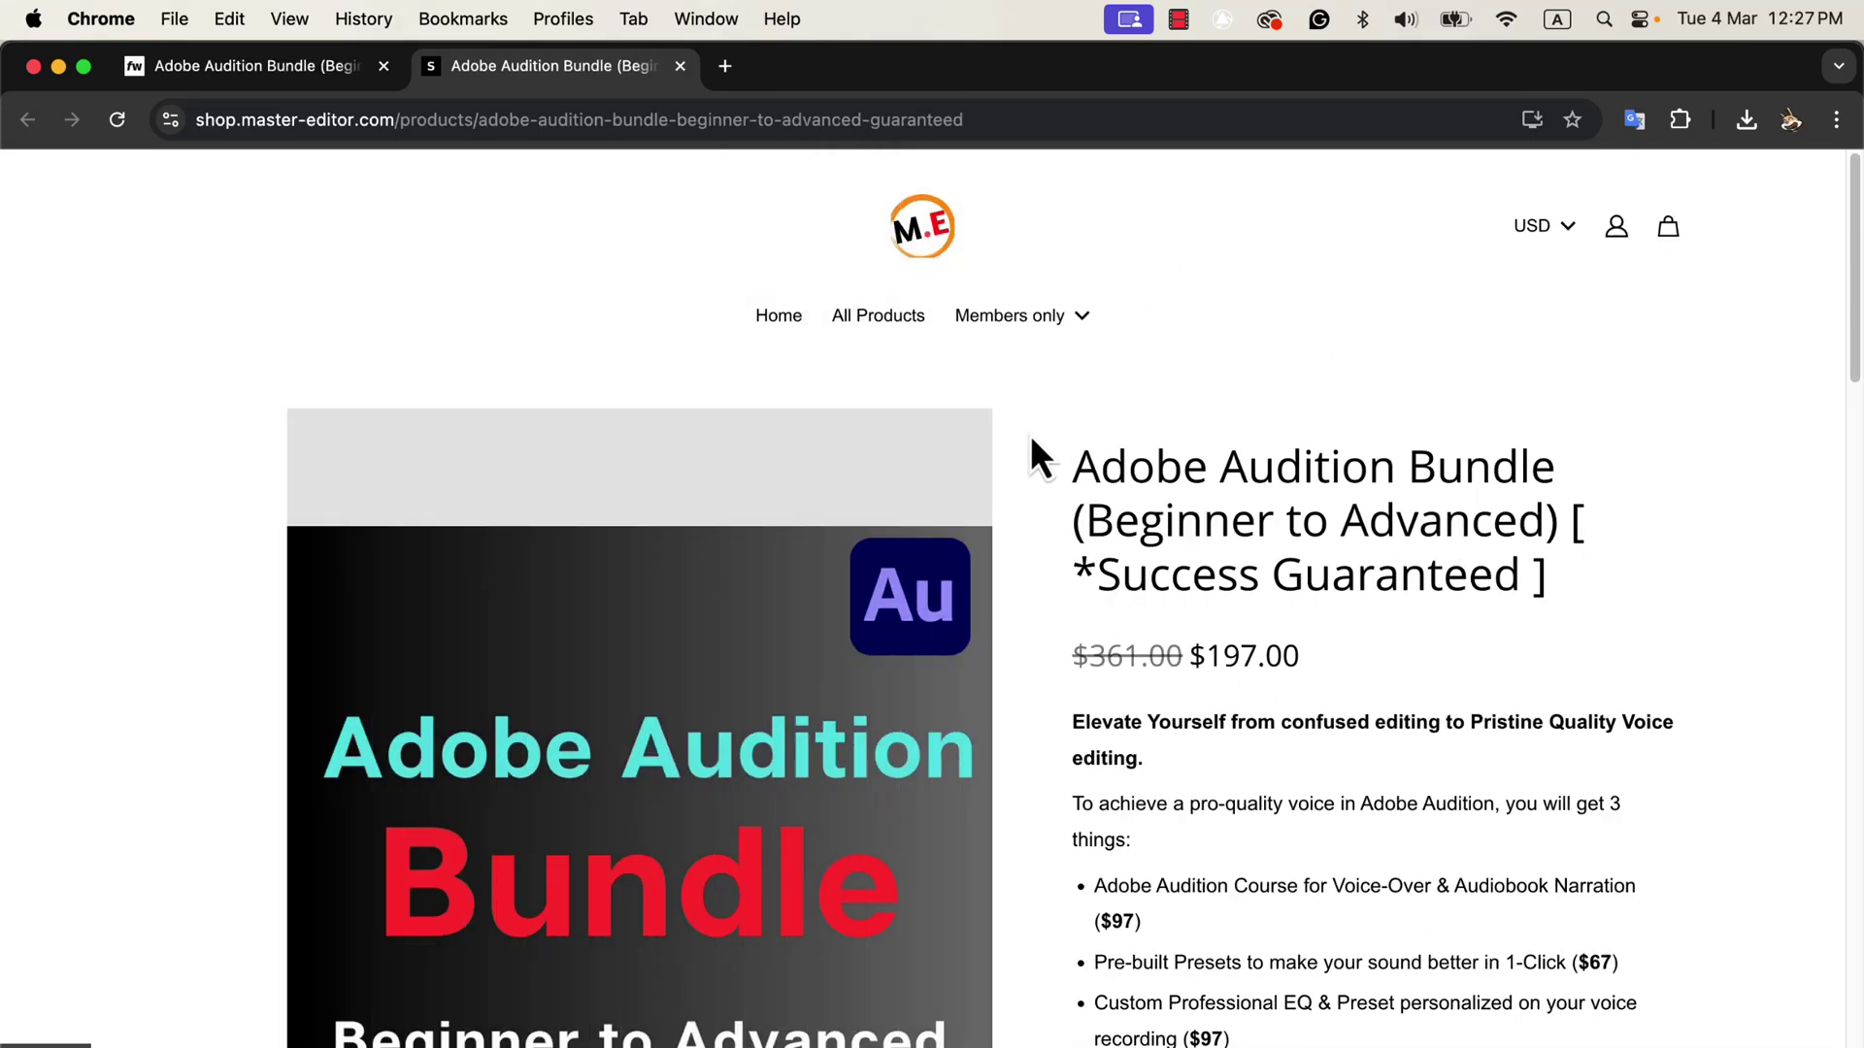
{"action": "scroll", "coordinate": [1030, 438], "scroll_direction": "down", "scroll_amount": 3}
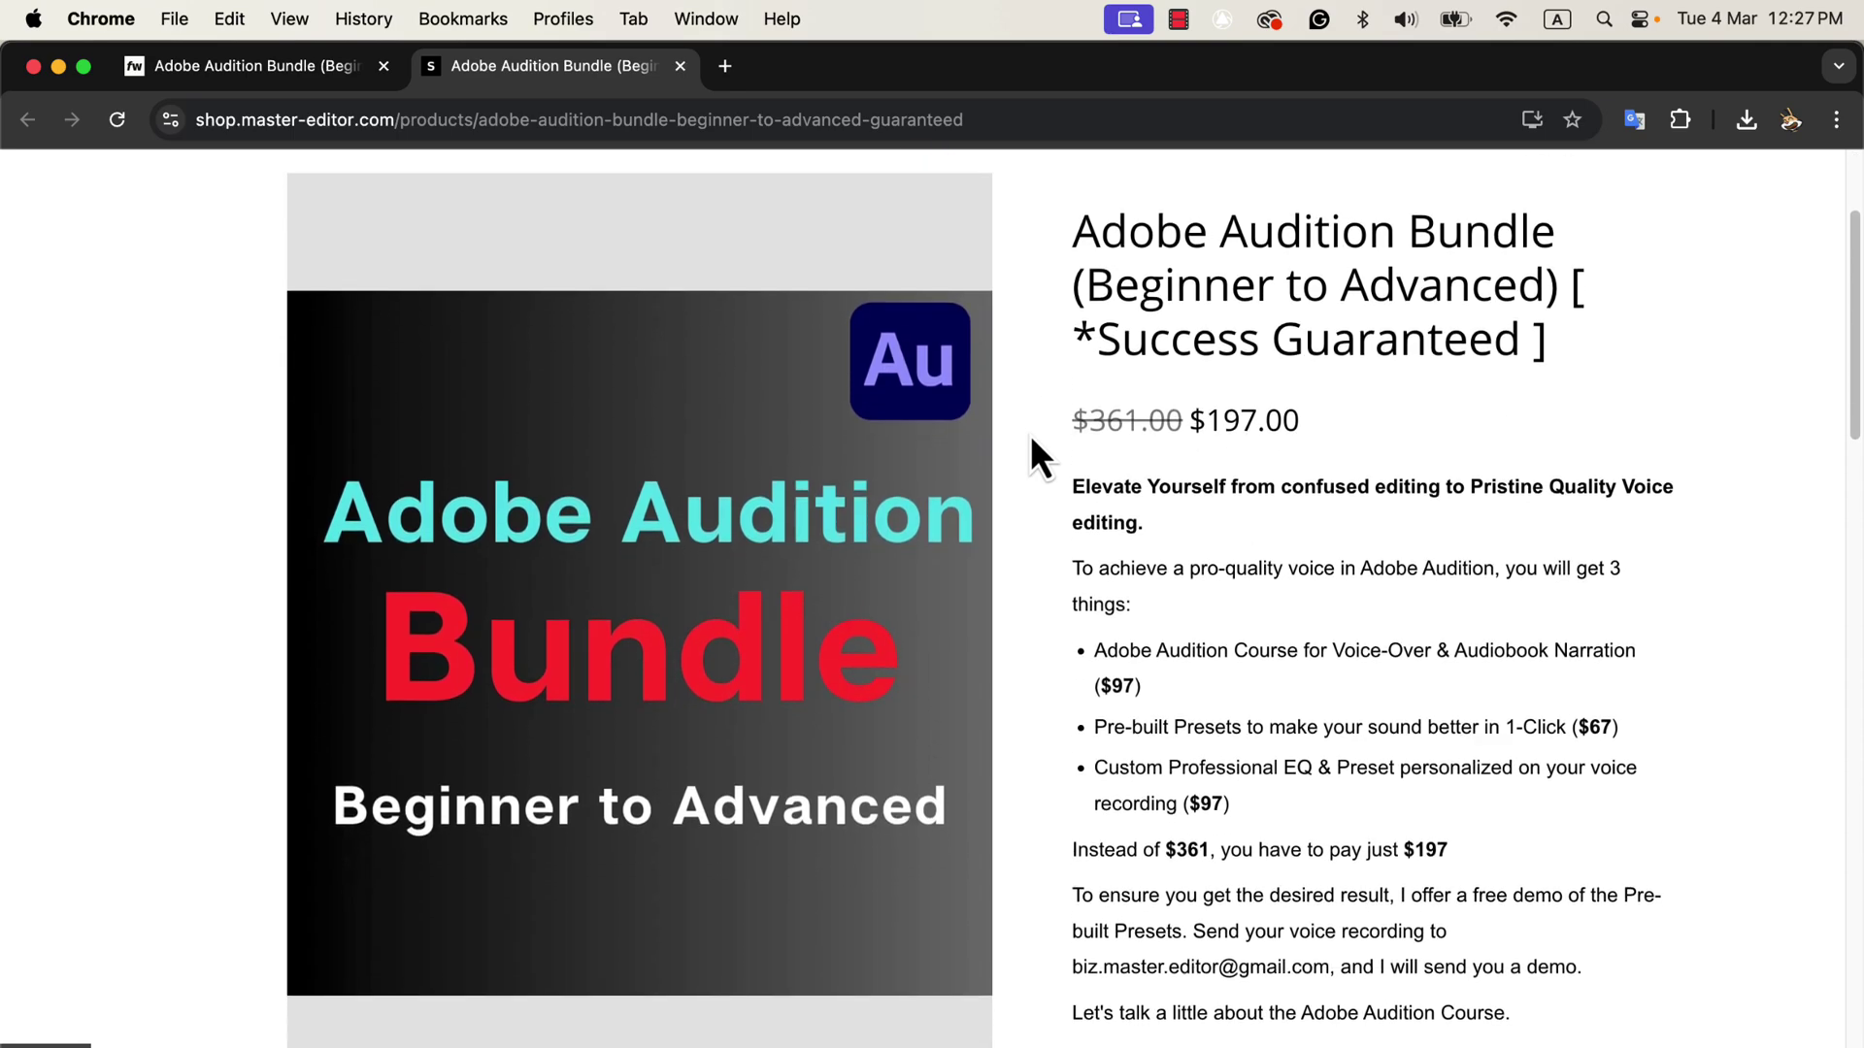
{"action": "scroll", "coordinate": [1029, 437], "scroll_direction": "down", "scroll_amount": 3}
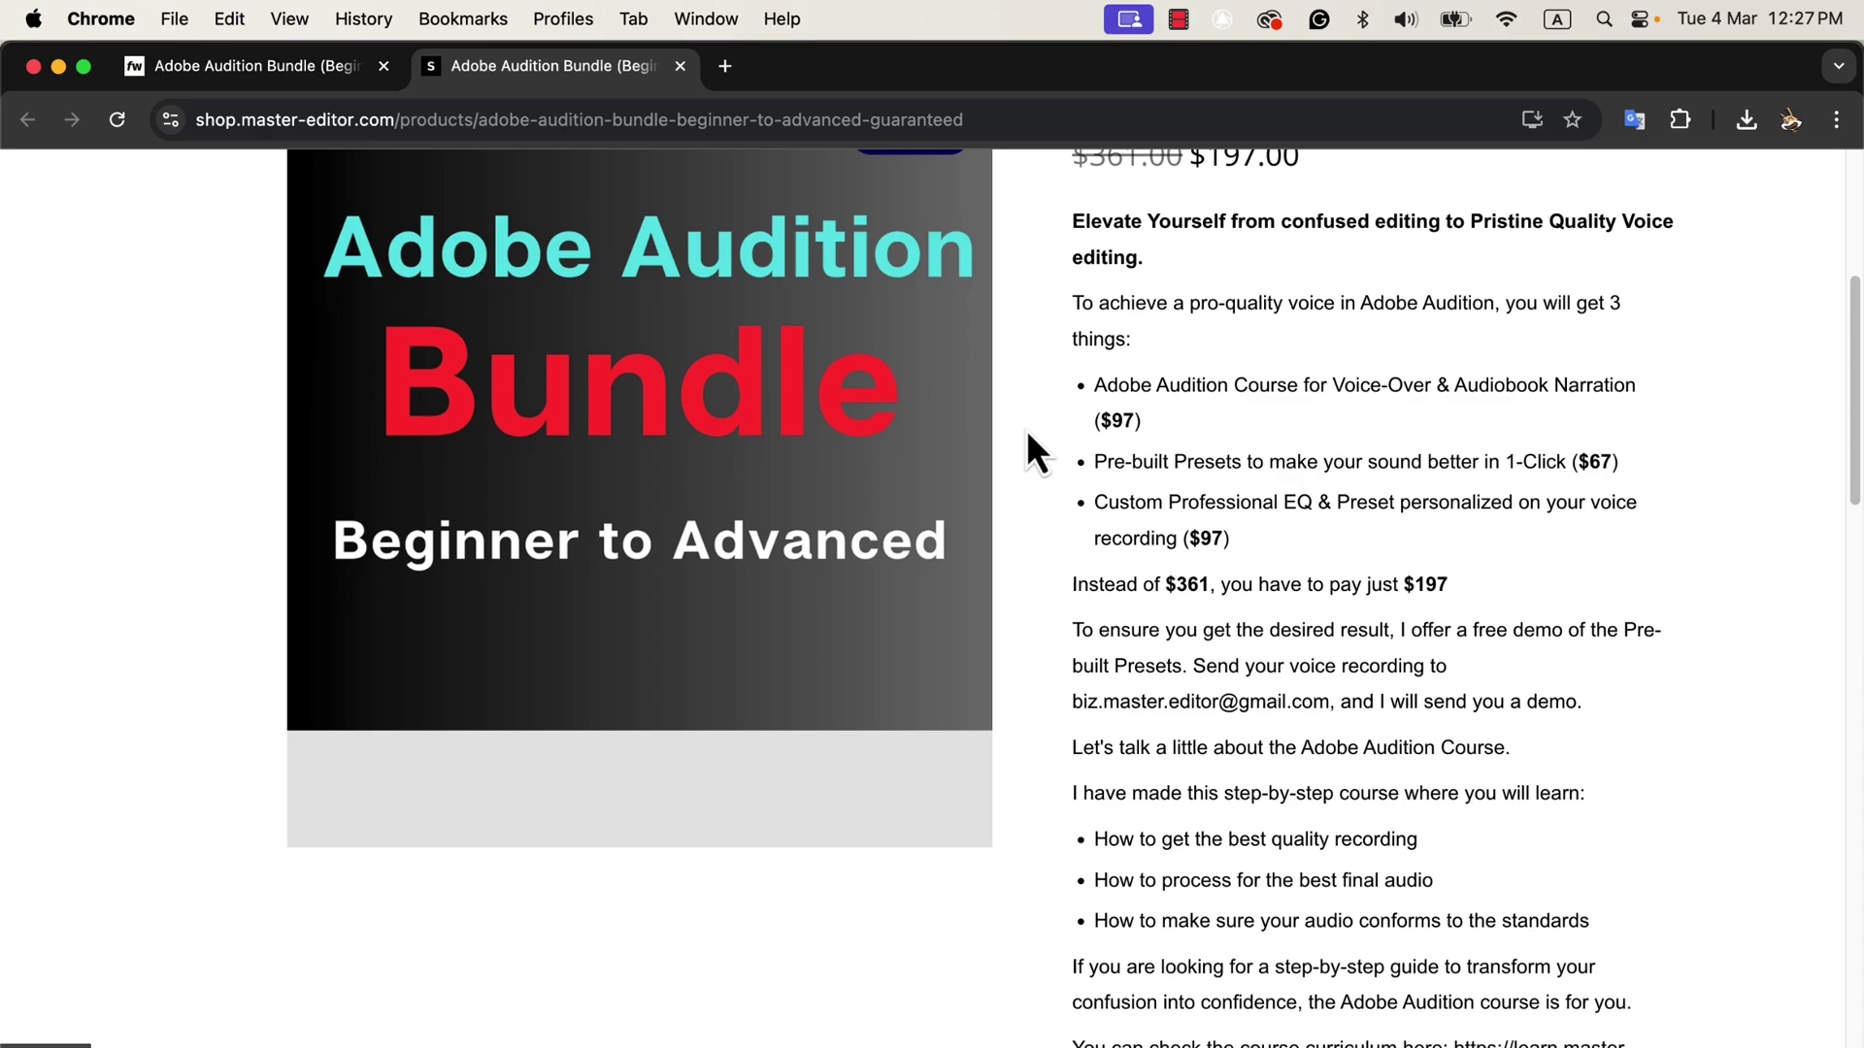